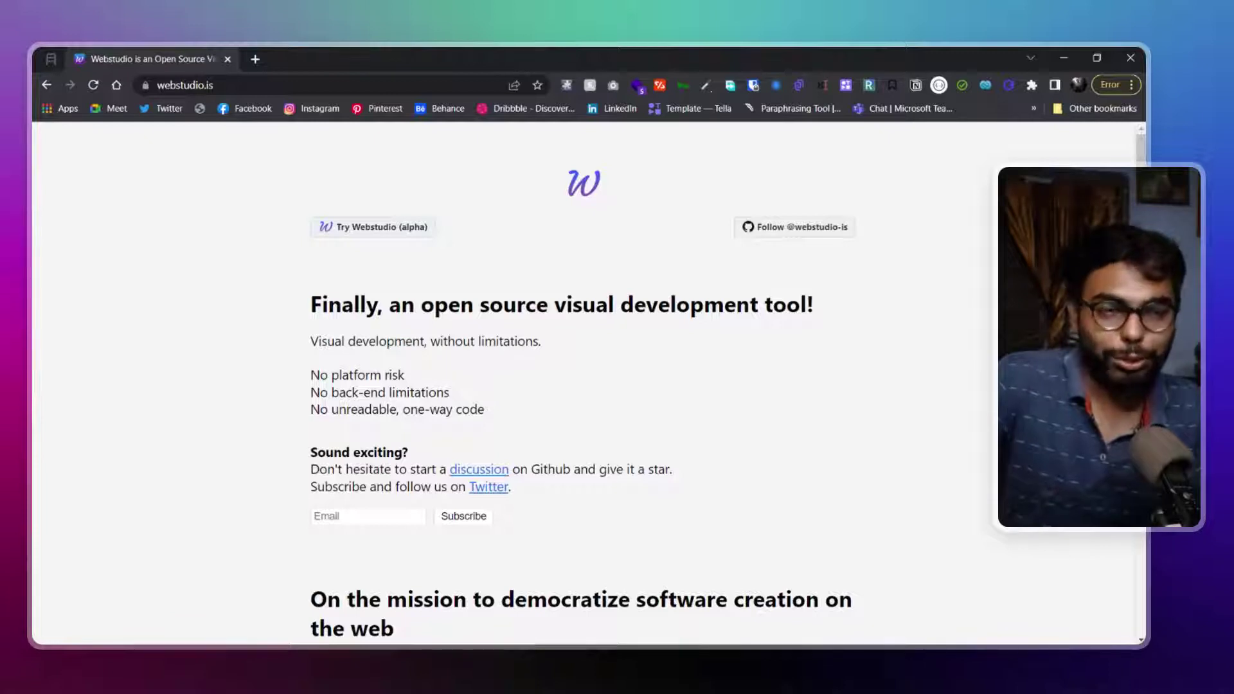
- Scroll to Deploy anywhere and briefly highlight the 'Vercel, Netlify, AWS' hosting list
scroll(309, 443, down, 1)
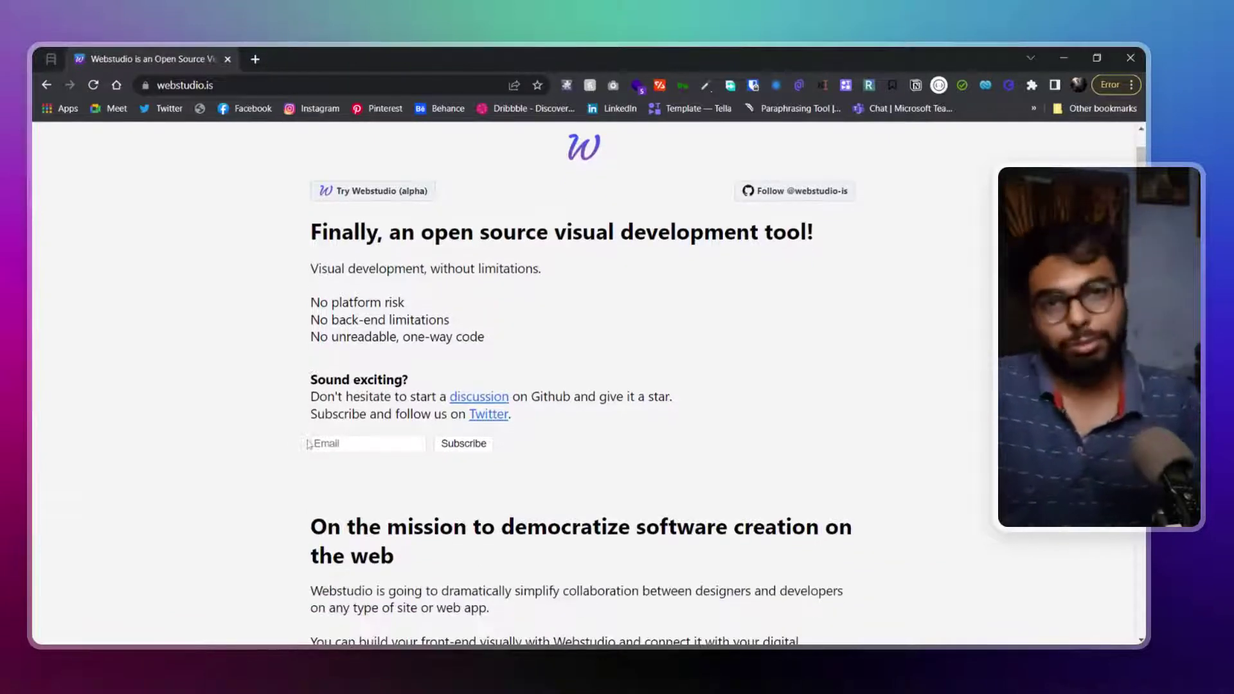
scroll(310, 444, down, 3)
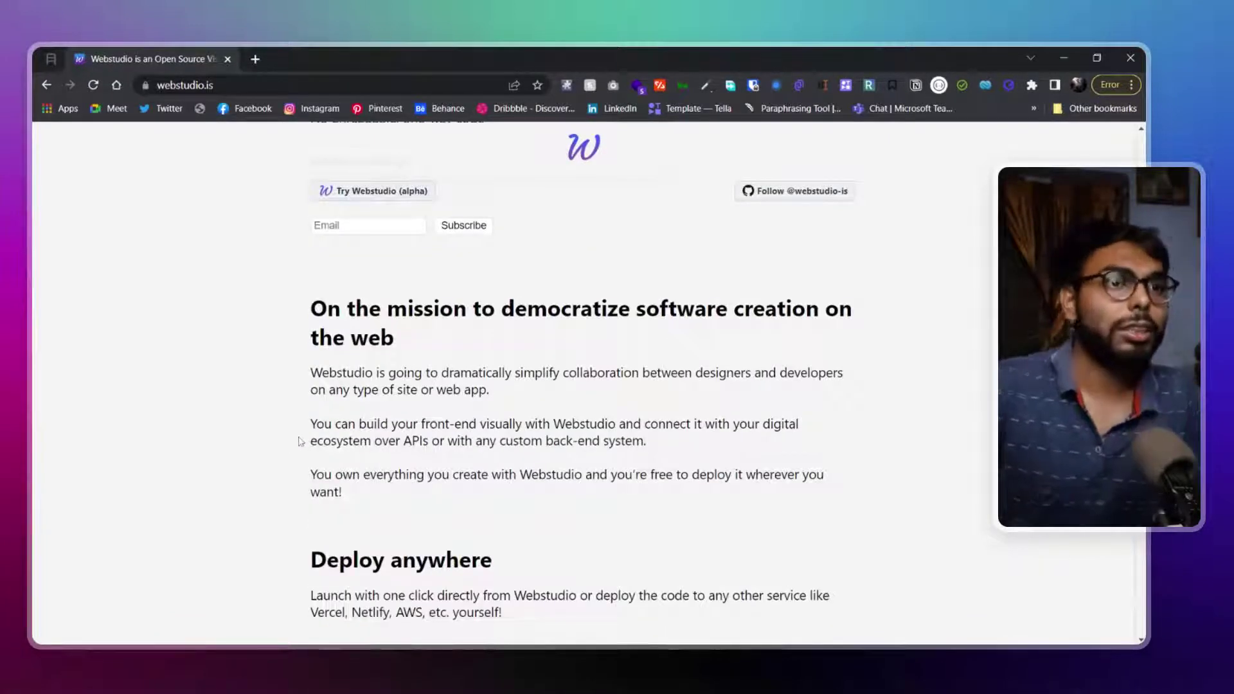
scroll(301, 441, down, 3)
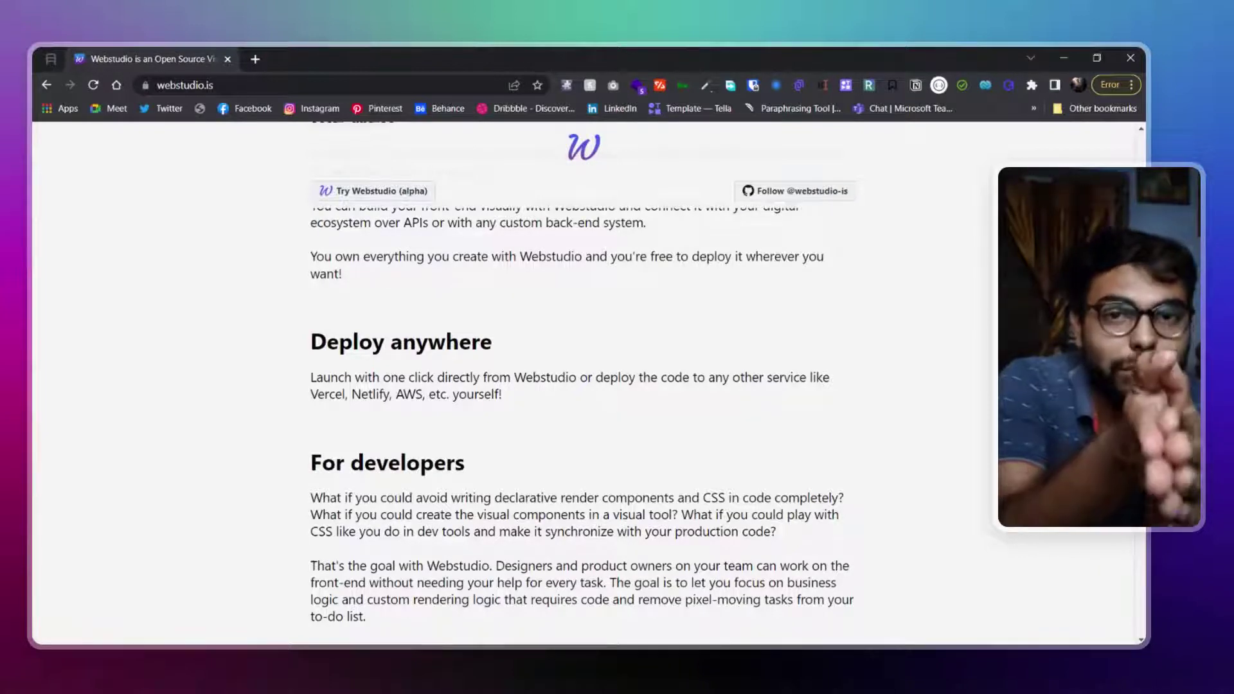
drag(303, 403, 447, 398)
click(430, 415)
- Continue reading down past Save time and money to Integrate with any service
scroll(431, 415, down, 3)
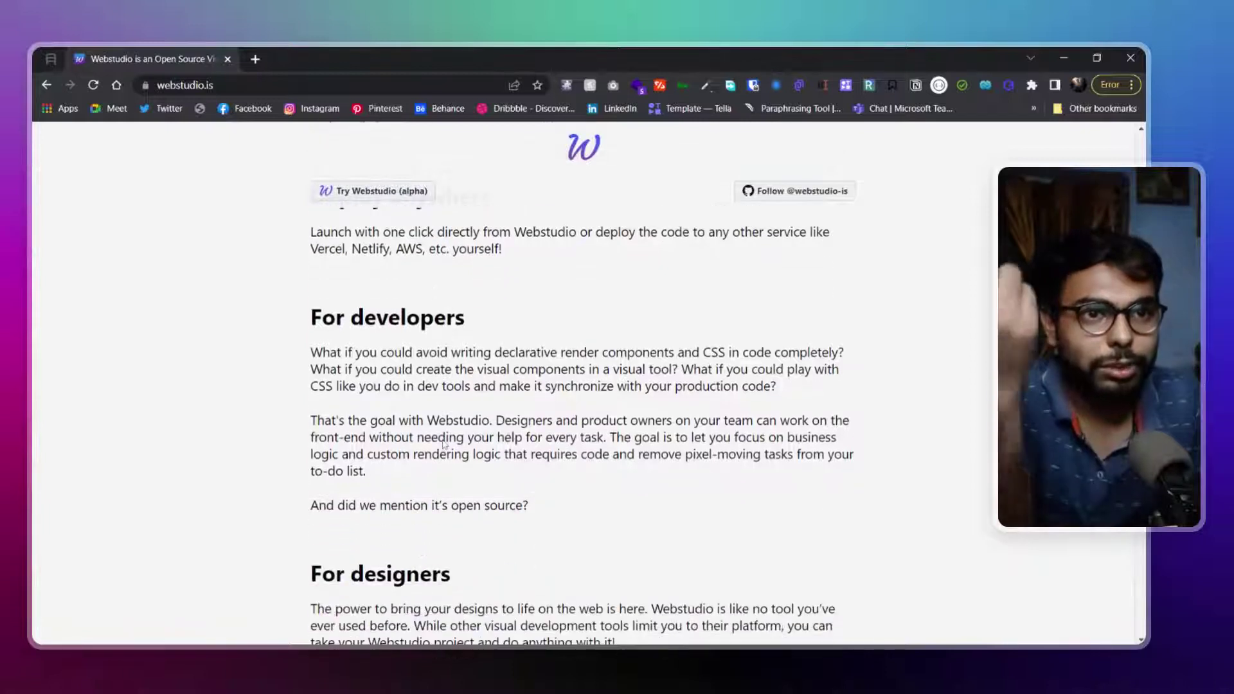
scroll(571, 498, down, 1)
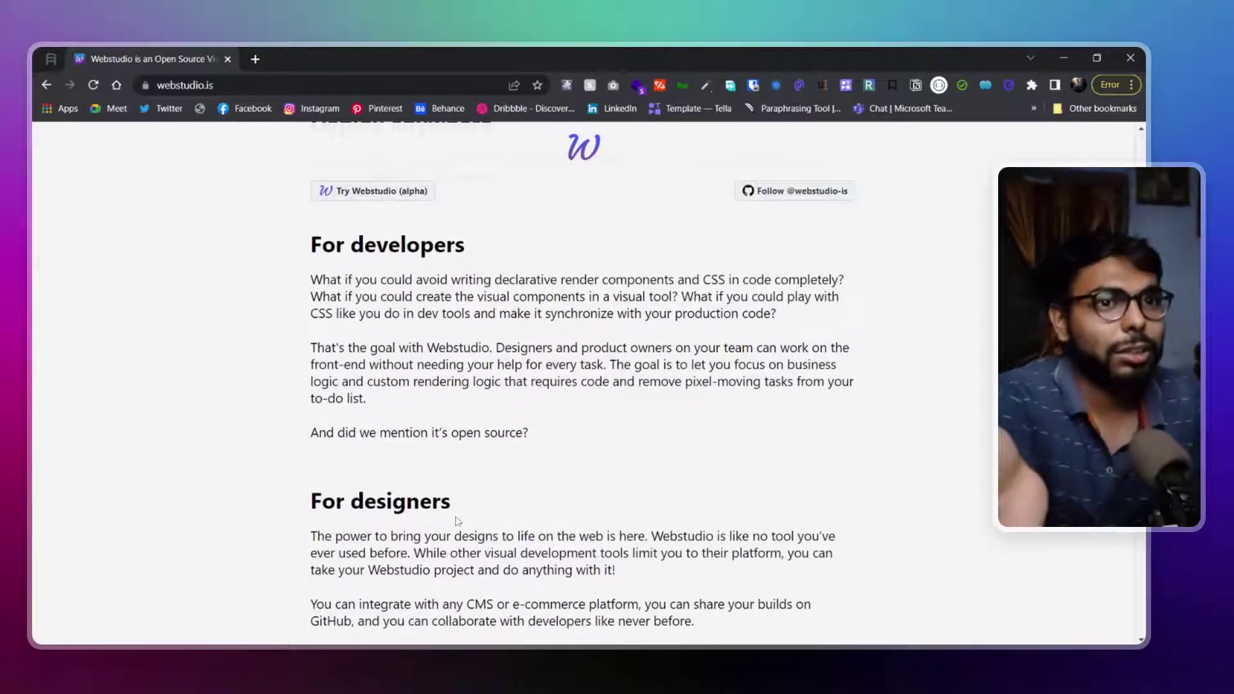
scroll(457, 521, up, 1)
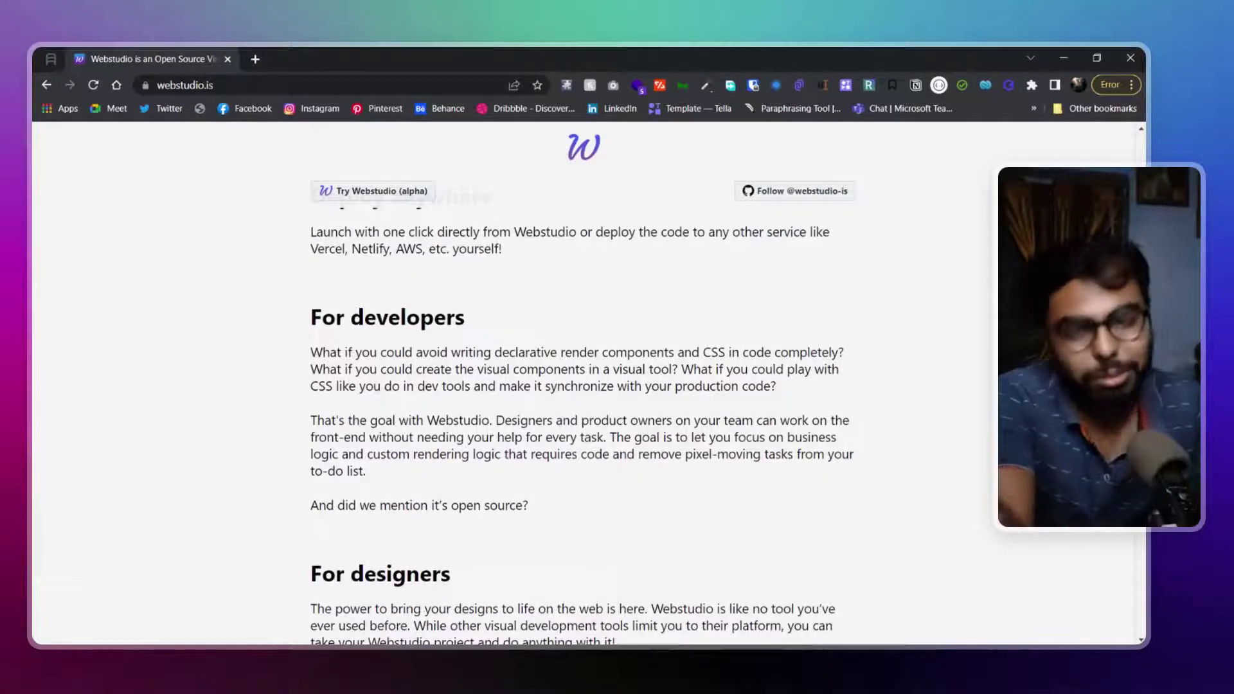
scroll(460, 500, down, 2)
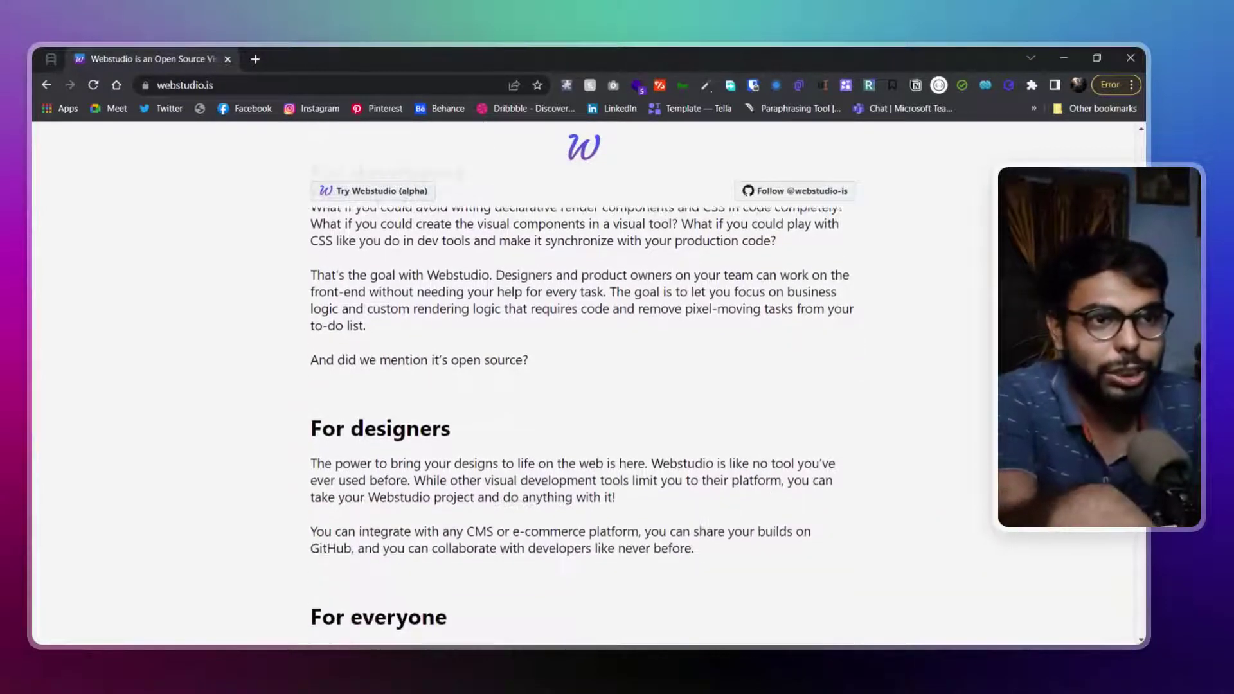
scroll(582, 418, down, 1)
scroll(417, 494, down, 4)
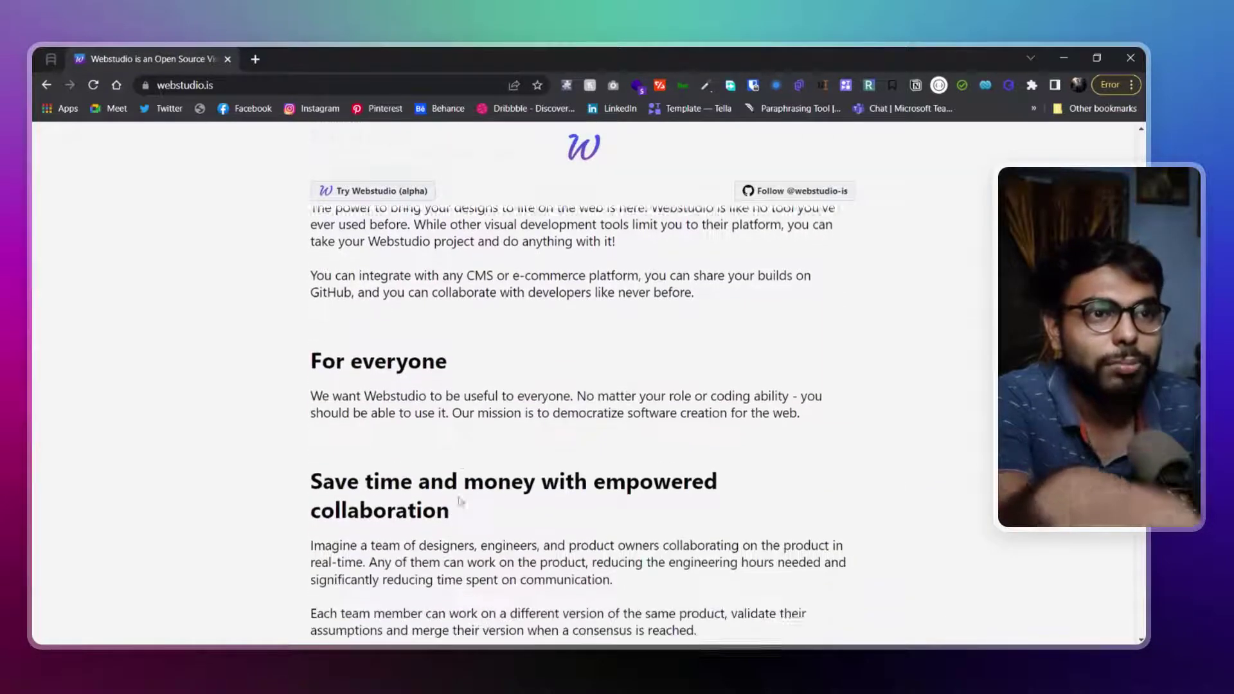
scroll(416, 494, down, 1)
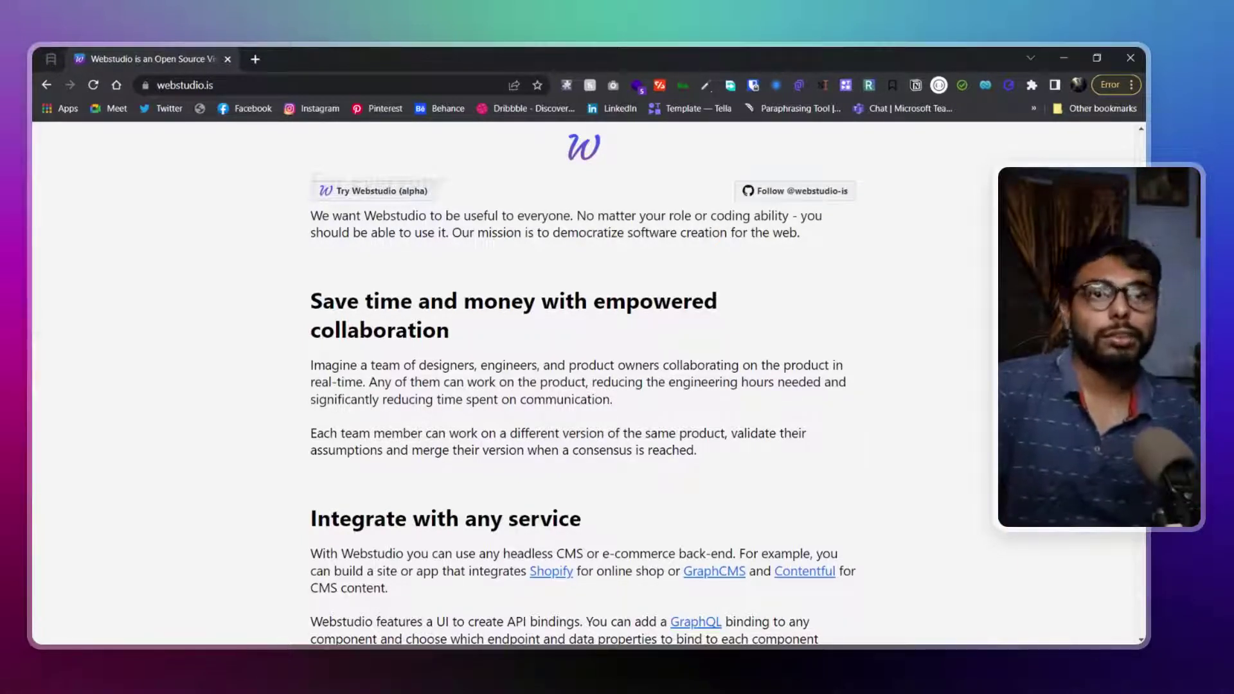
- Read down through the Performance and Accessibility sections, then return to the top headline
scroll(583, 385, down, 2)
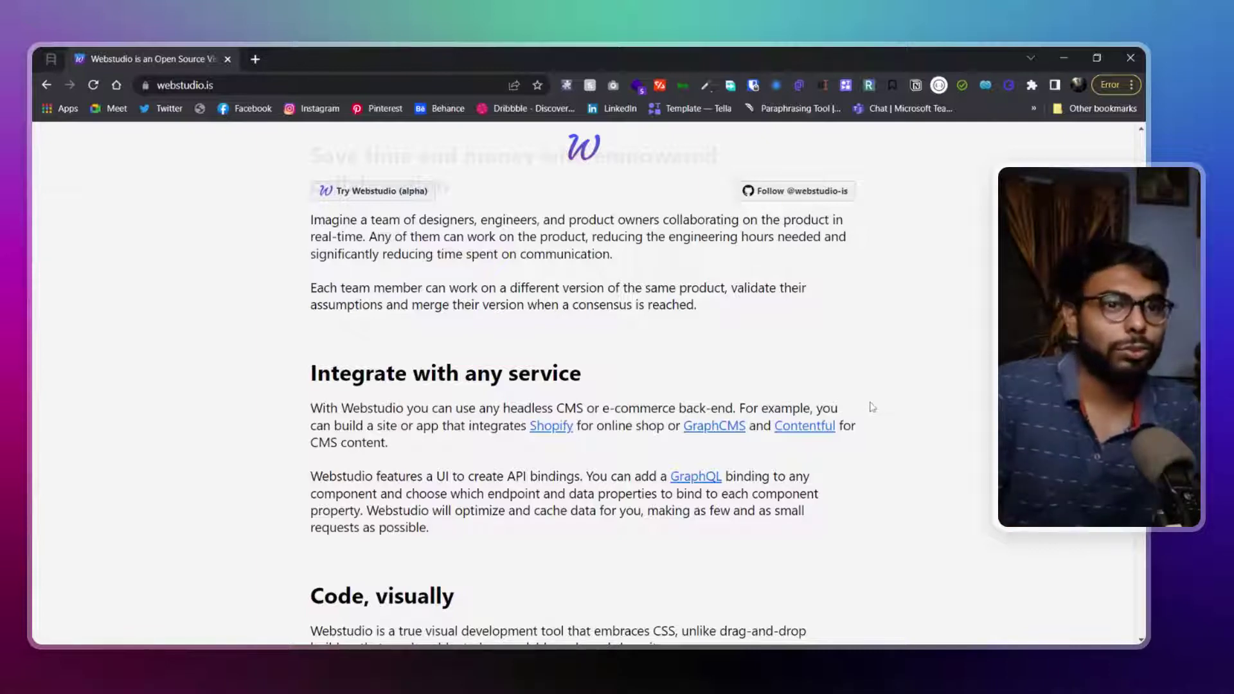
scroll(873, 407, down, 2)
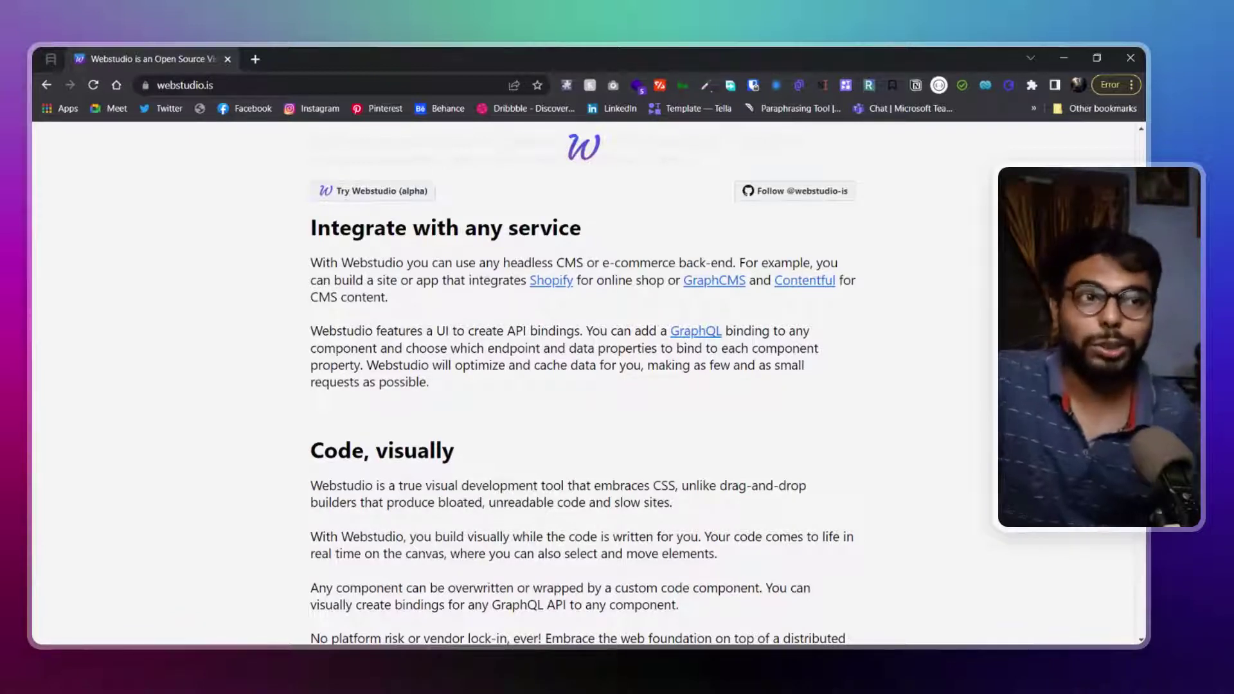
scroll(871, 407, down, 1)
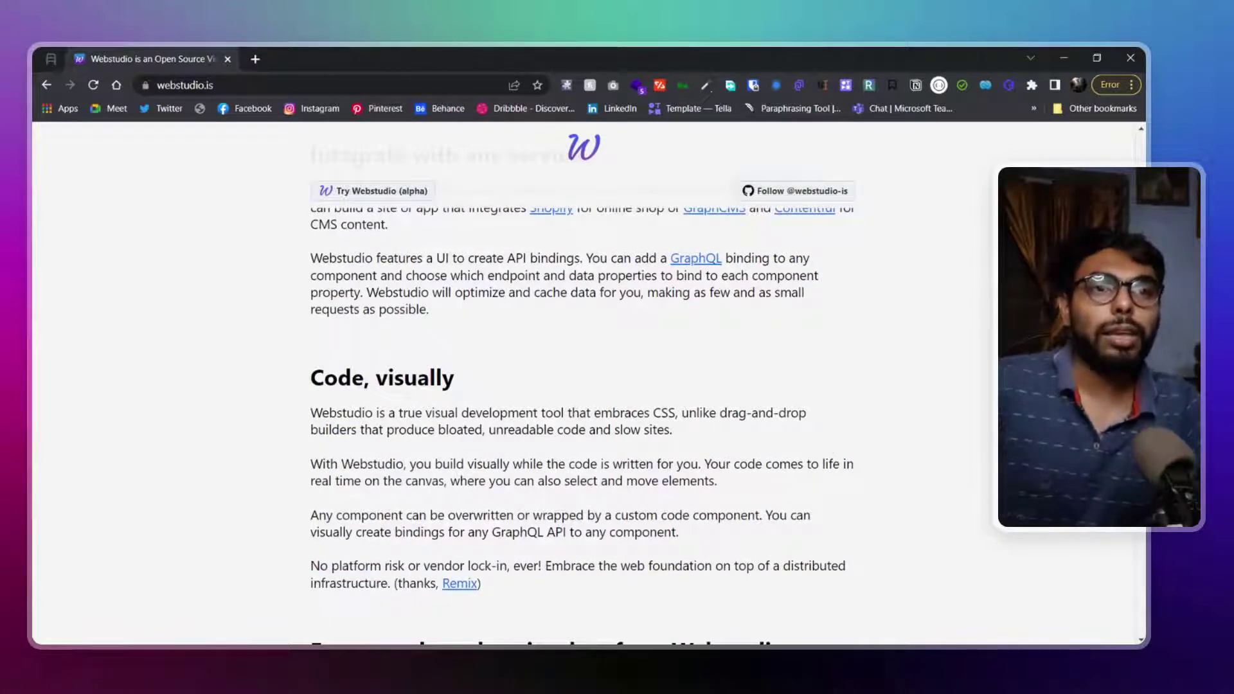
scroll(582, 399, down, 1)
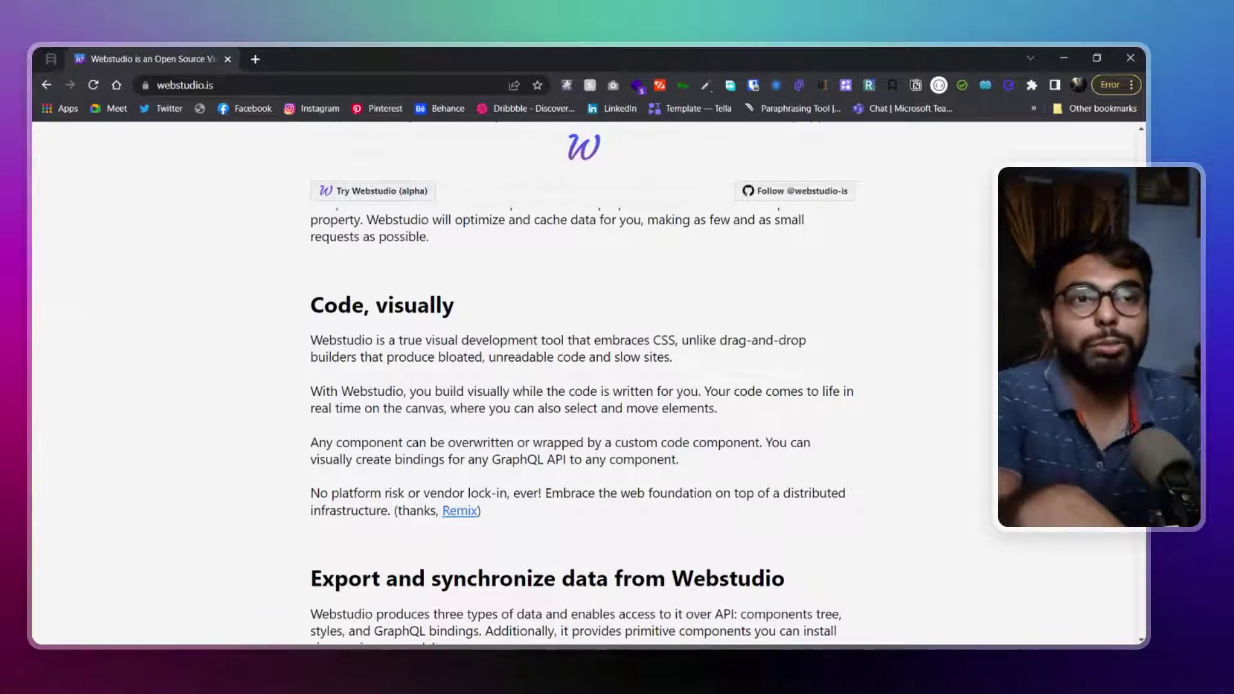
scroll(563, 485, down, 3)
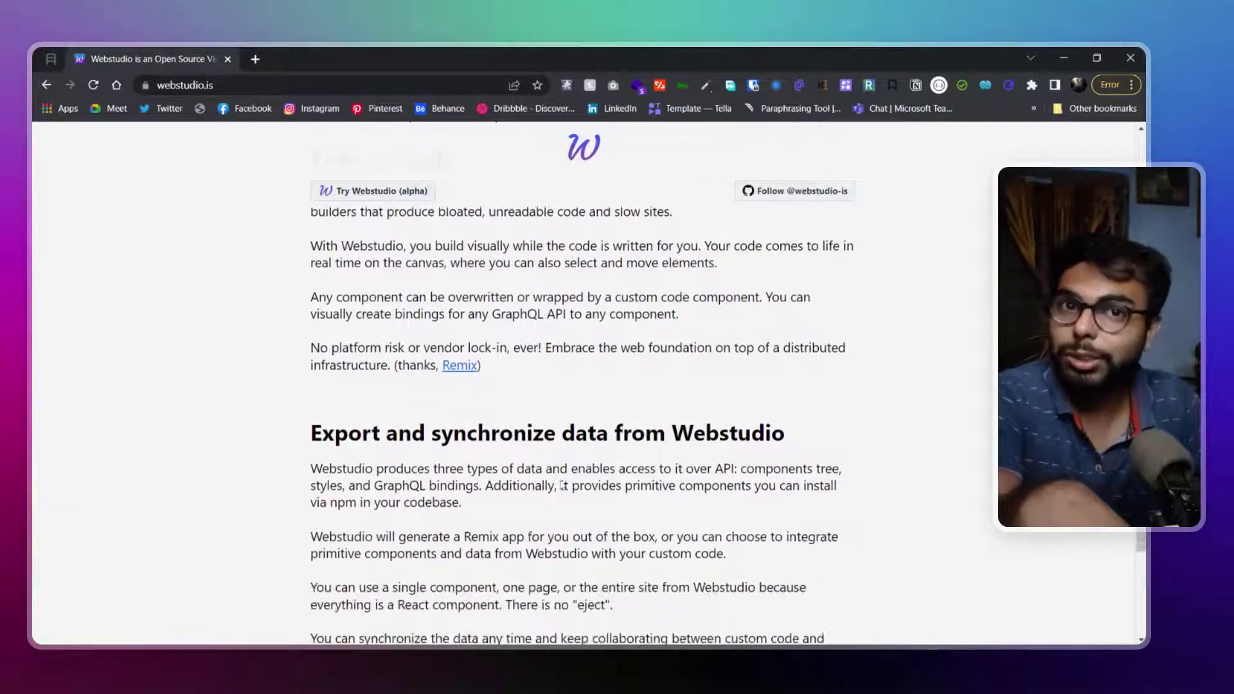
scroll(562, 485, down, 5)
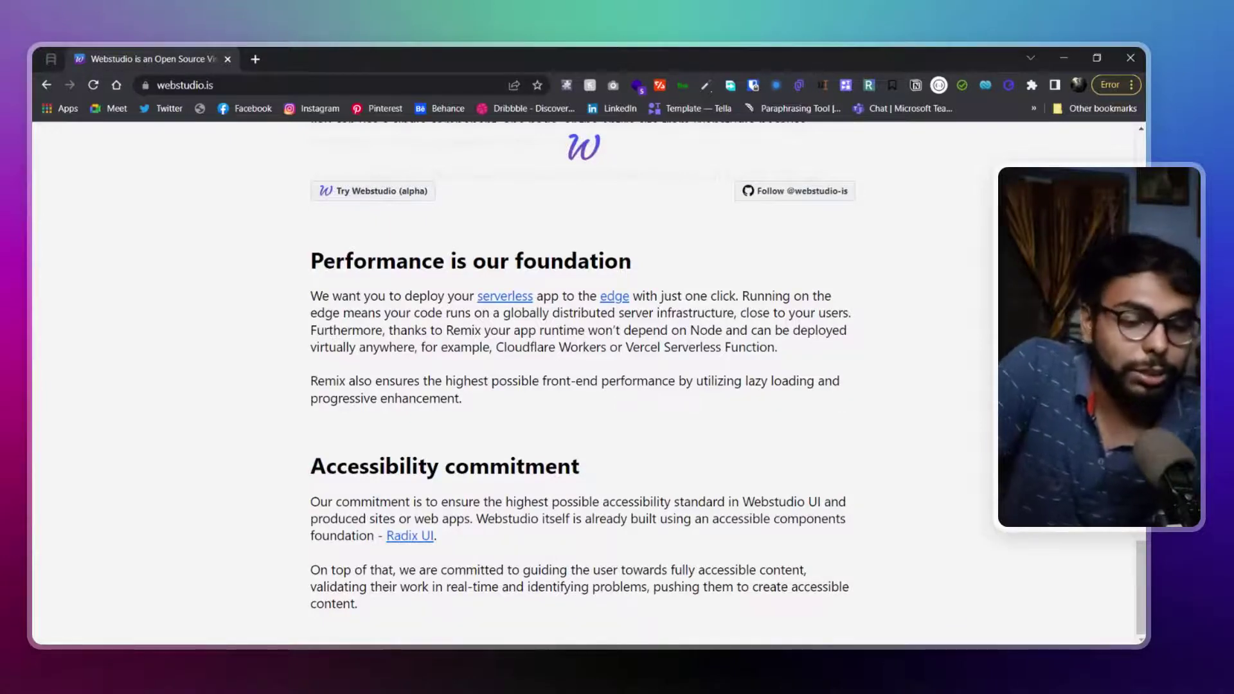
scroll(525, 542, up, 10)
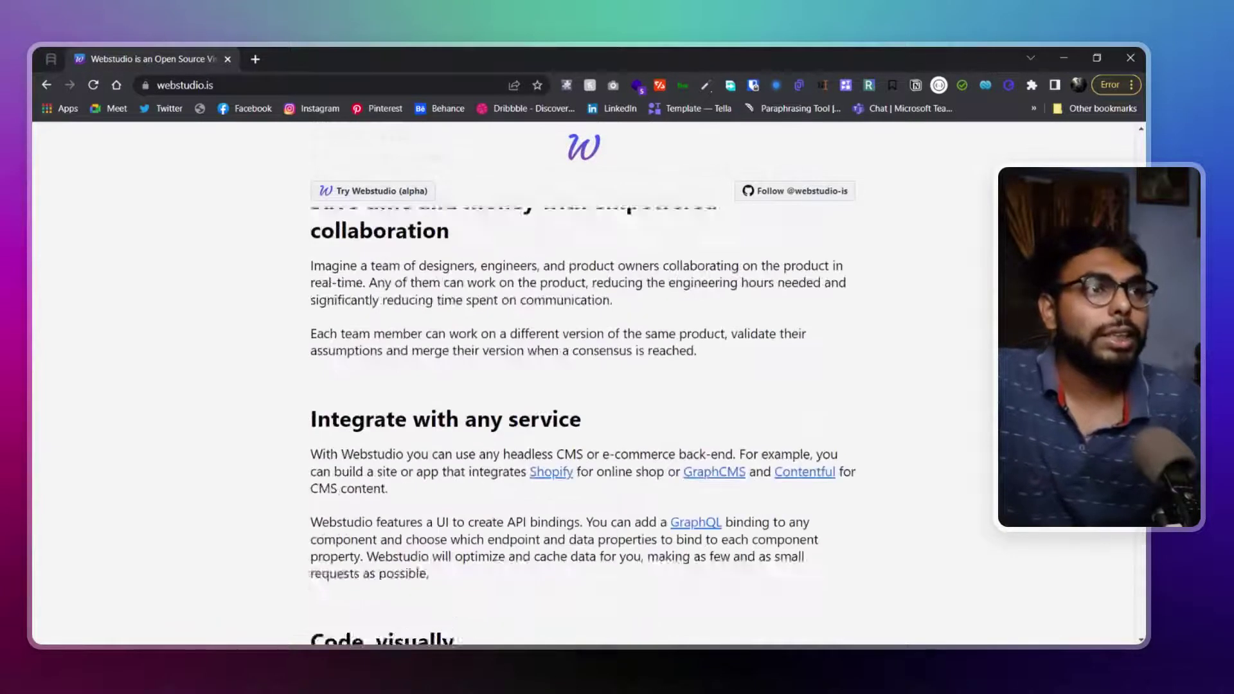
scroll(525, 542, up, 6)
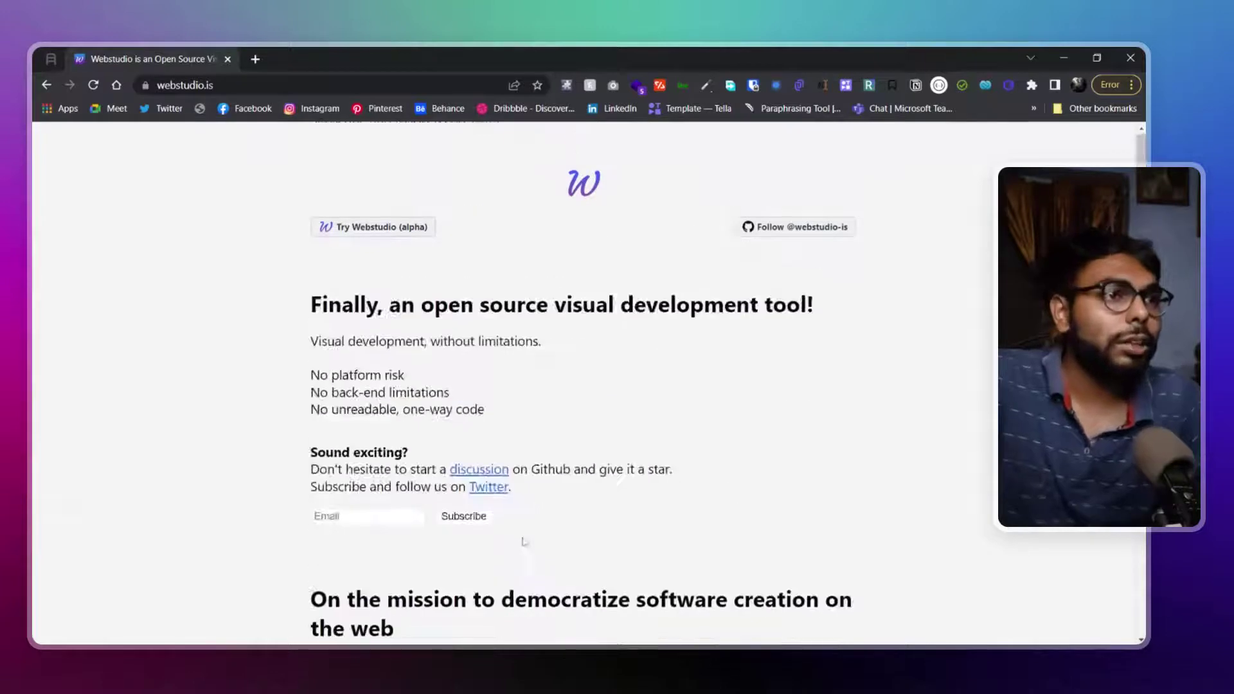
- Open the landing page as a project in the Webstudio alpha editor via 'Try Webstudio (alpha)'
click(413, 238)
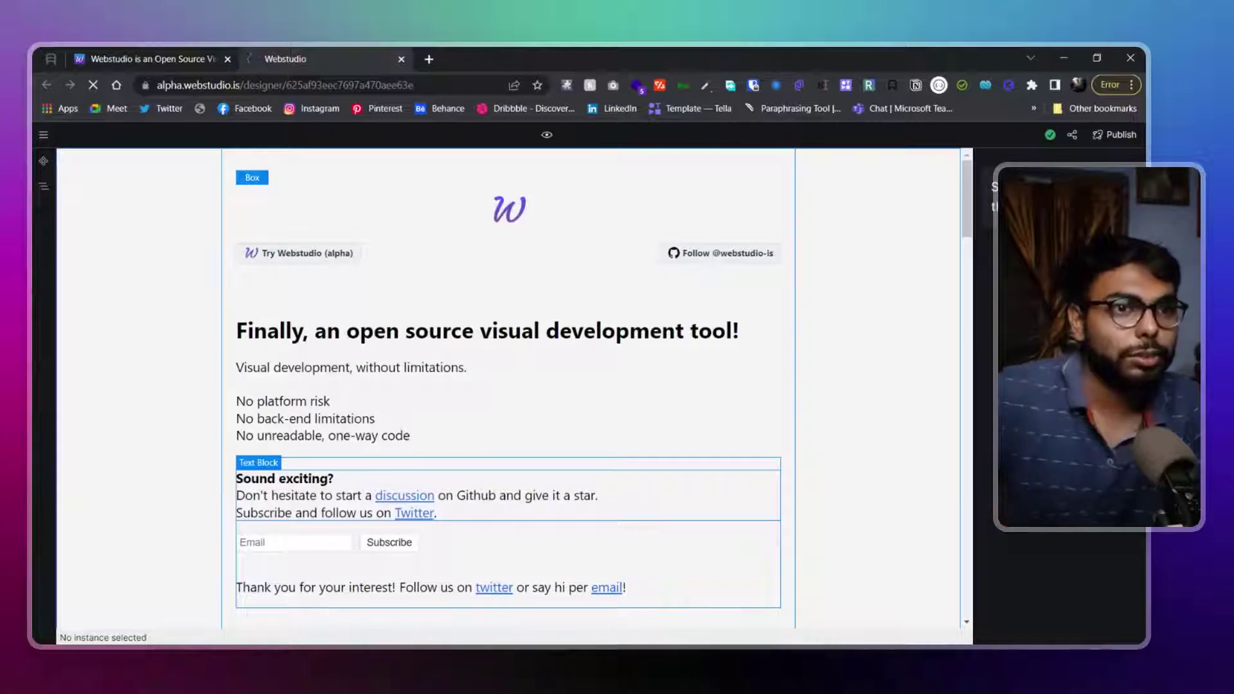
scroll(507, 385, down, 15)
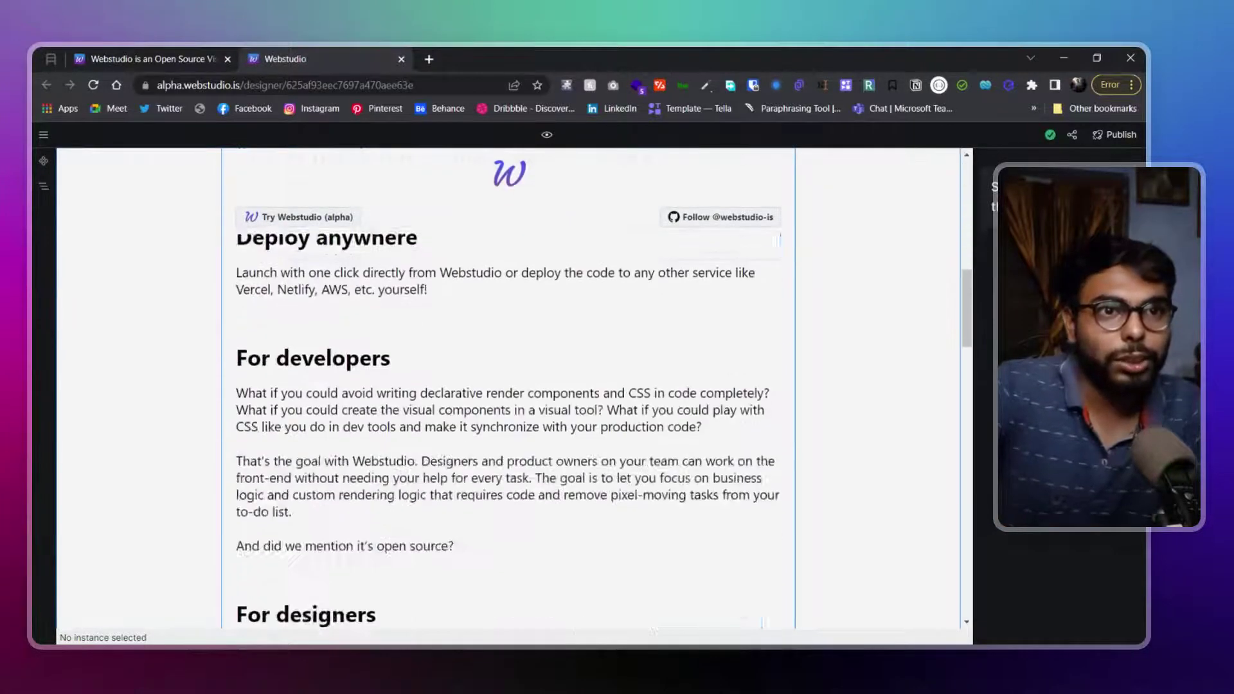
scroll(508, 386, up, 3)
- Type test letters 'gfgf' into the For developers paragraph, then erase them
click(471, 435)
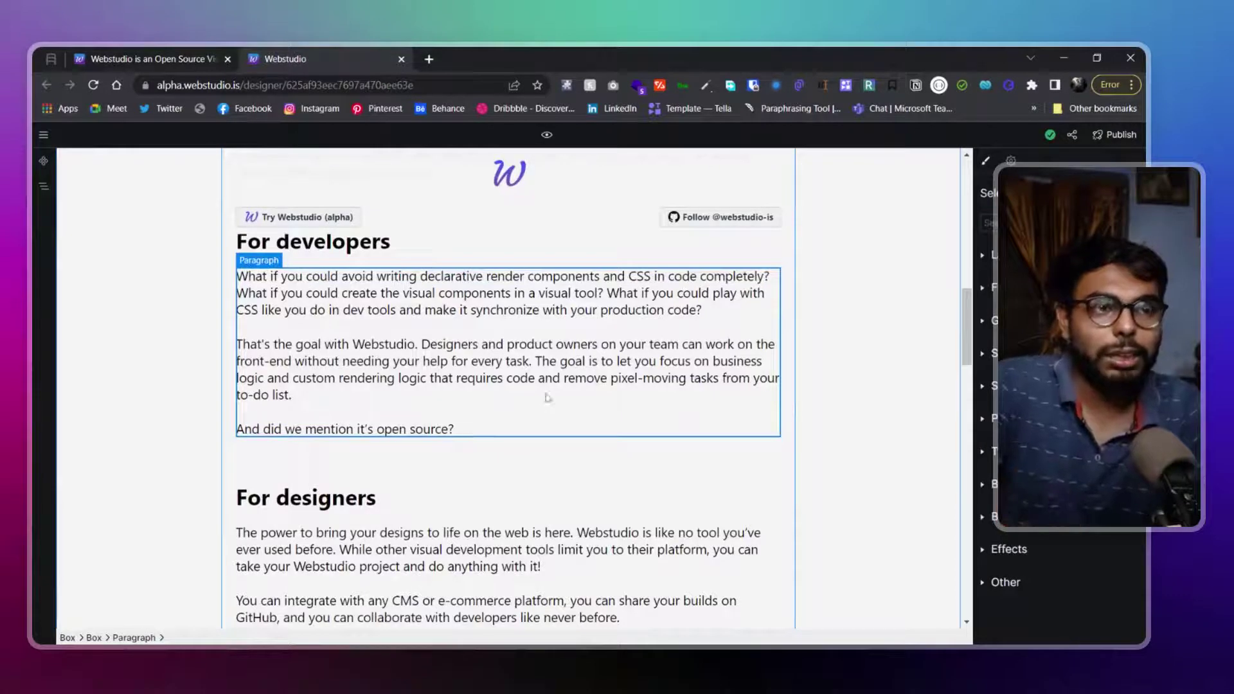
scroll(514, 386, up, 3)
scroll(462, 360, down, 5)
click(272, 322)
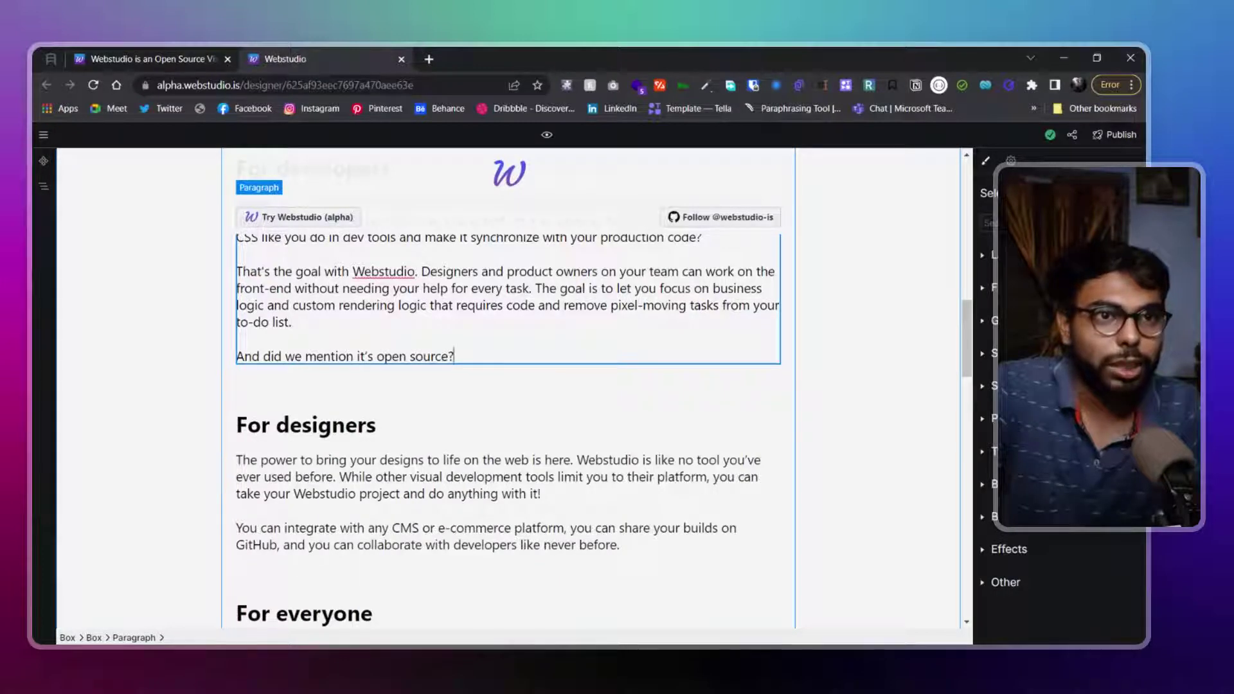
text(gfgf)
key(BackSpace)
key(BackSpace)
key(BackSpace)
key(BackSpace)
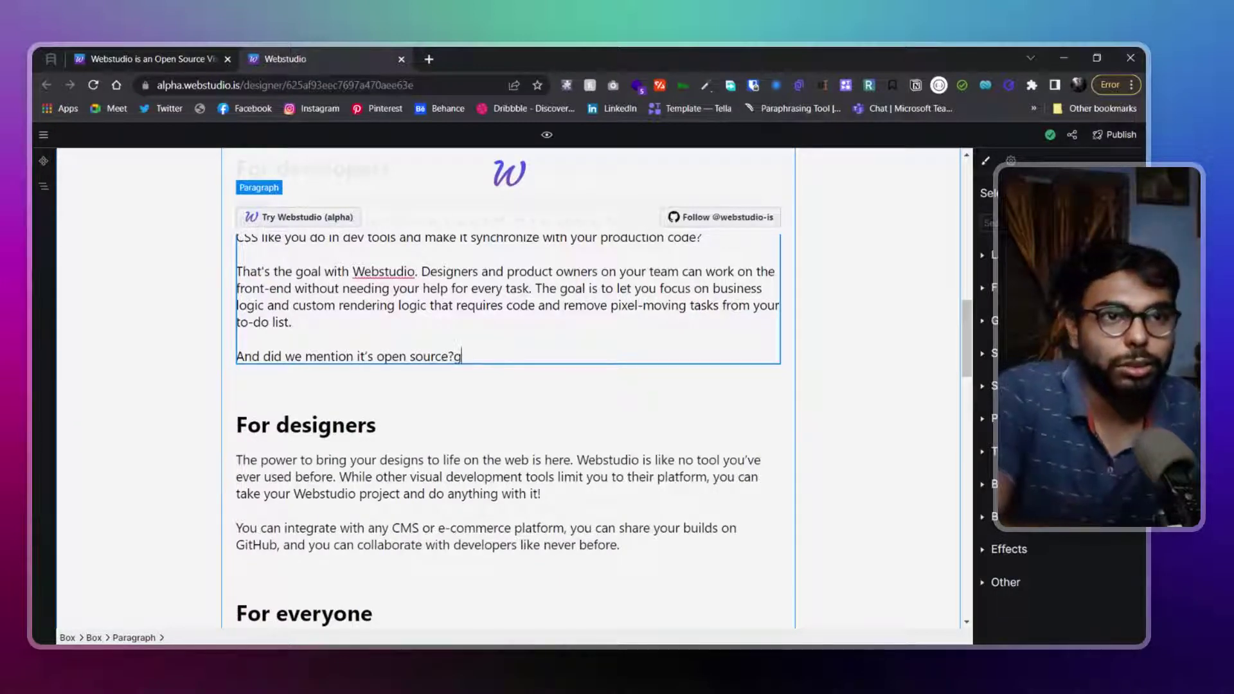
scroll(526, 403, up, 5)
- Select the page's outer Box and look over its flex and Other style settings
scroll(526, 403, up, 10)
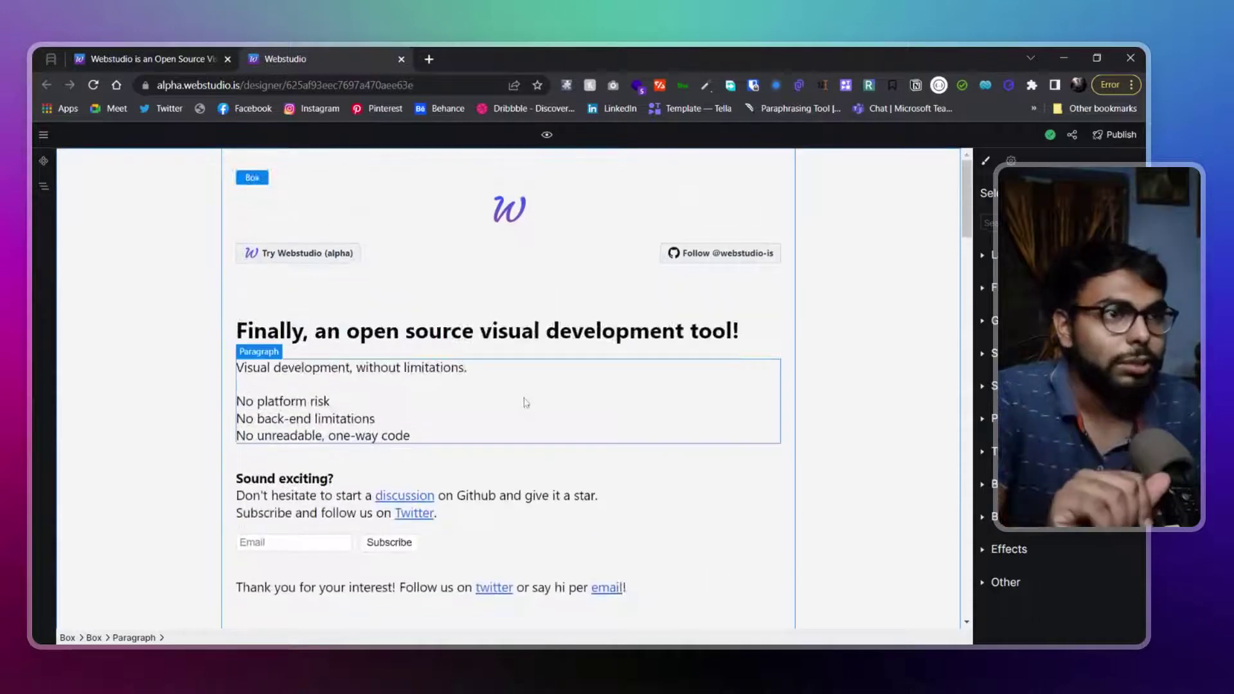
click(874, 314)
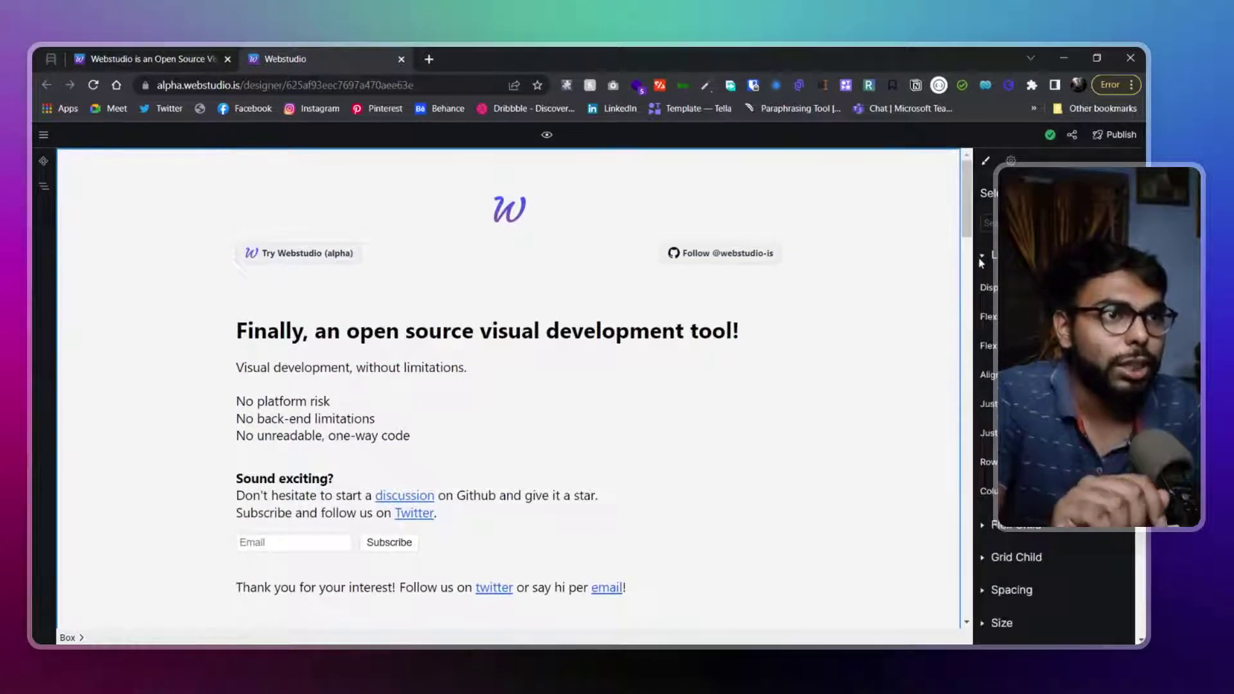
click(984, 288)
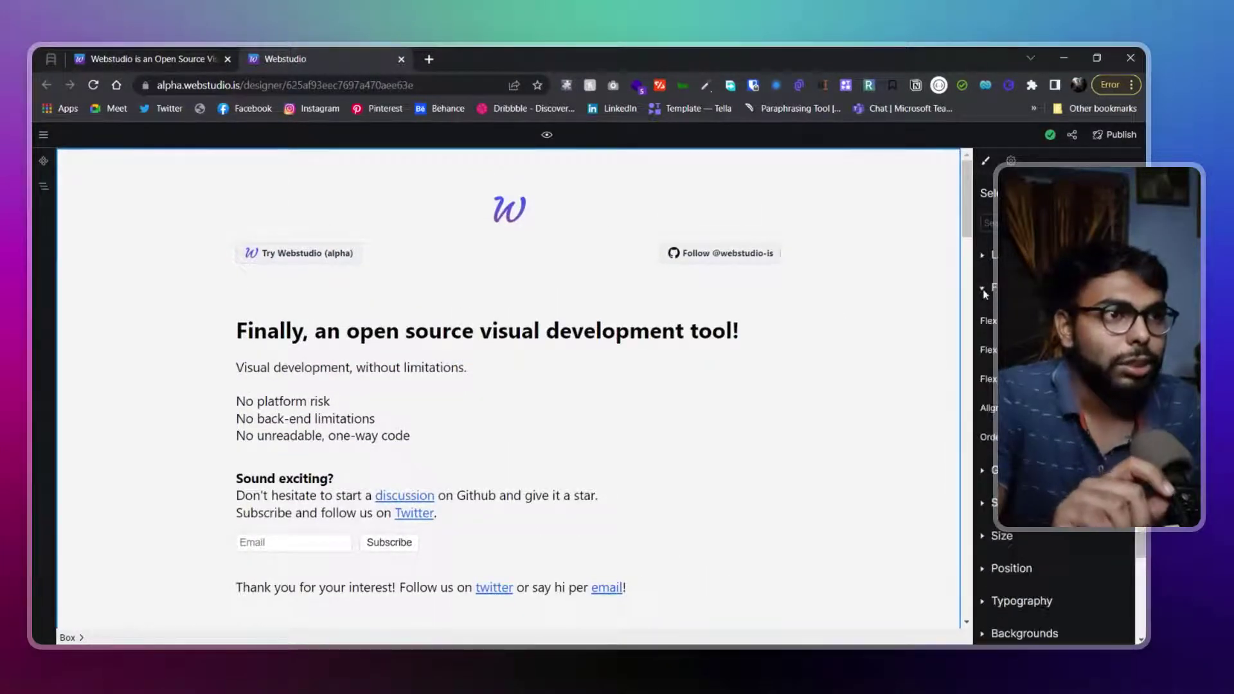
click(983, 291)
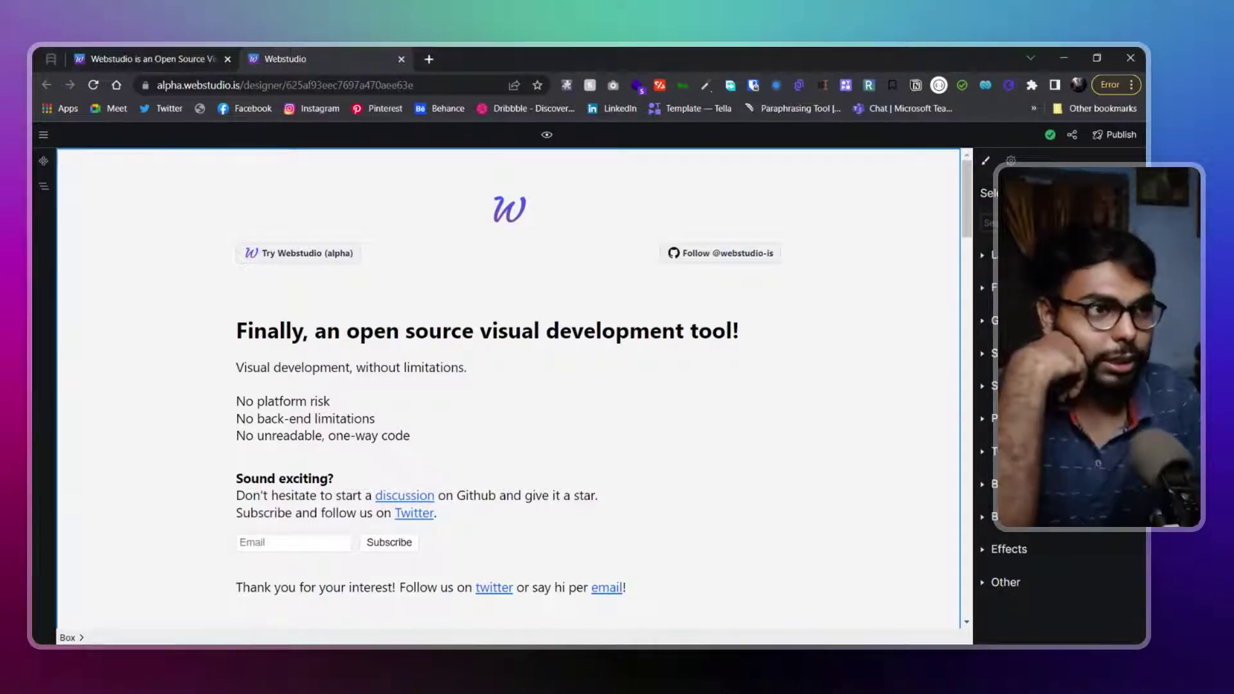
click(987, 582)
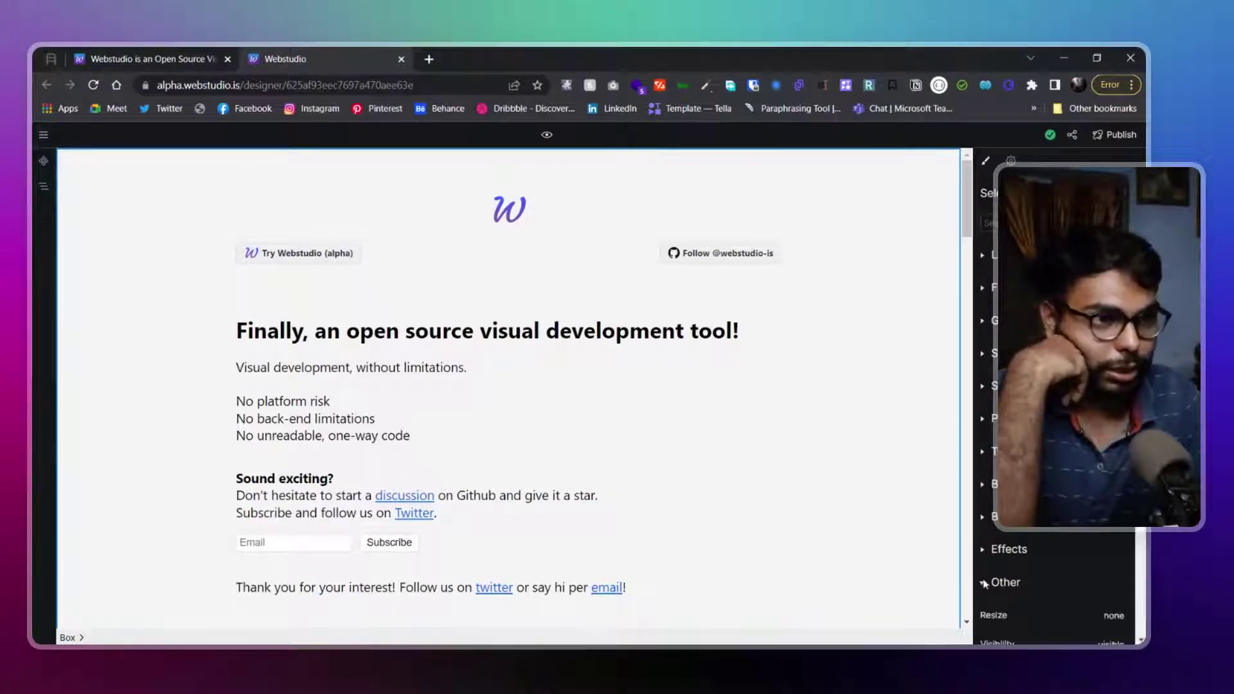
scroll(987, 583, down, 2)
scroll(986, 582, down, 3)
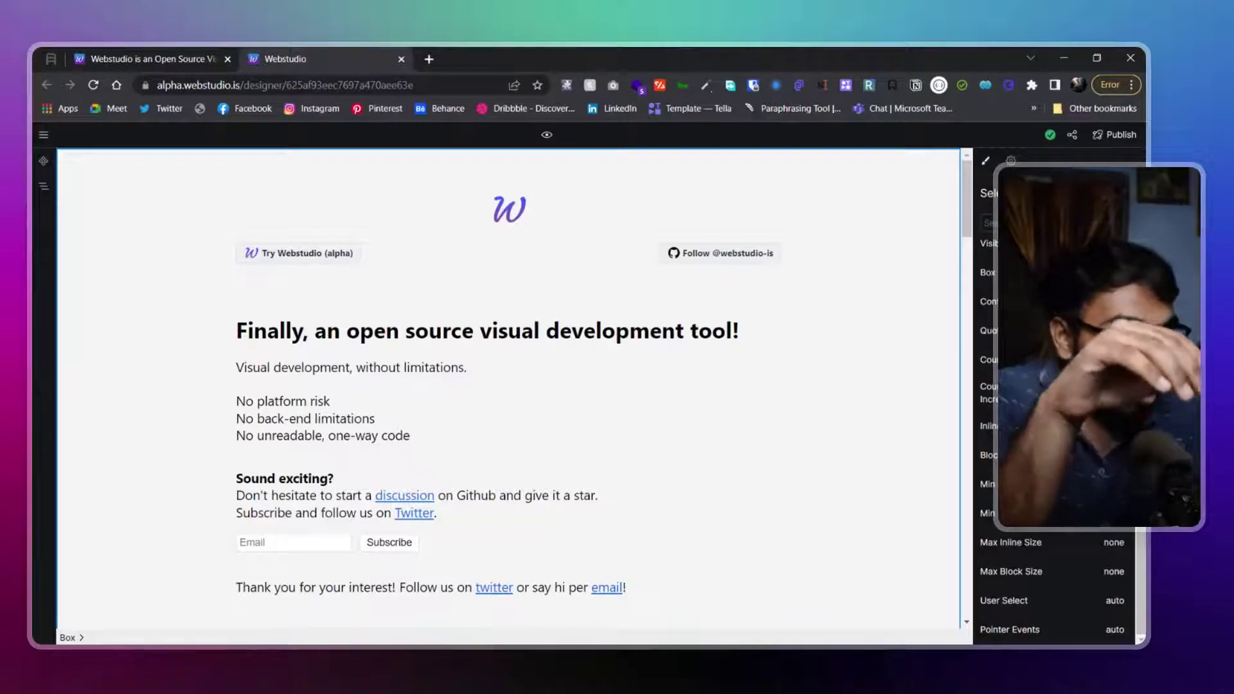
scroll(1055, 578, up, 5)
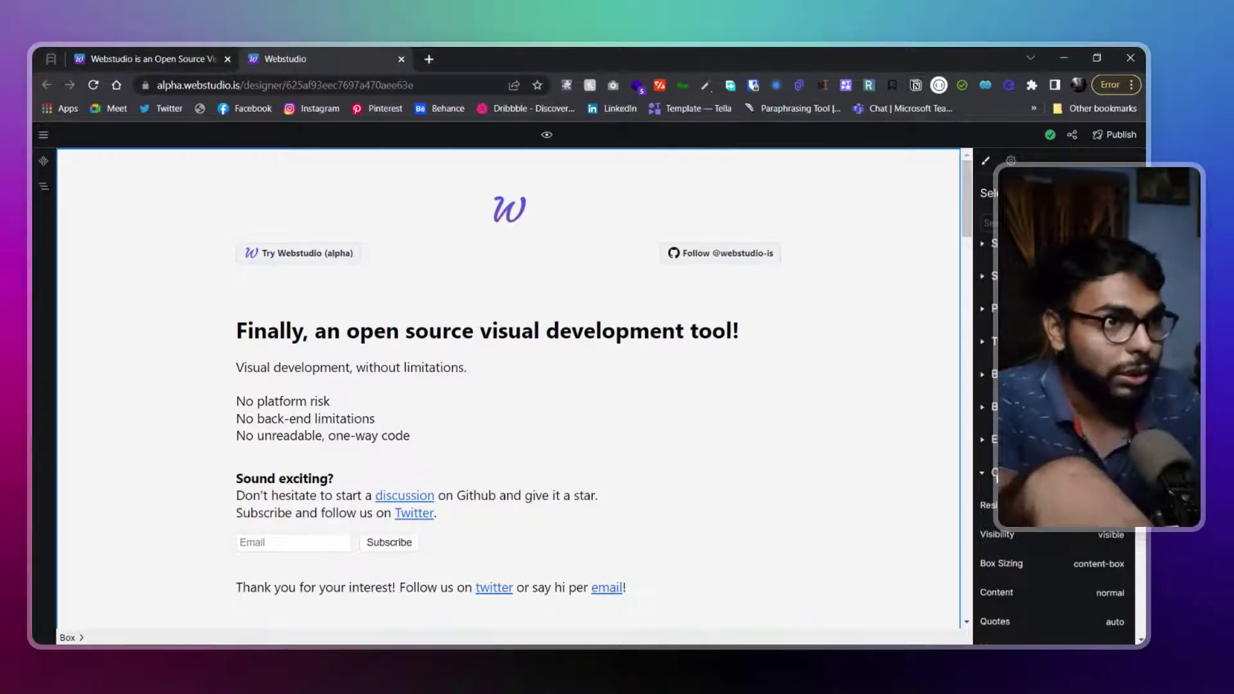
- Expand and collapse the Backgrounds style settings, then view the element's Settings properties
click(990, 473)
click(990, 484)
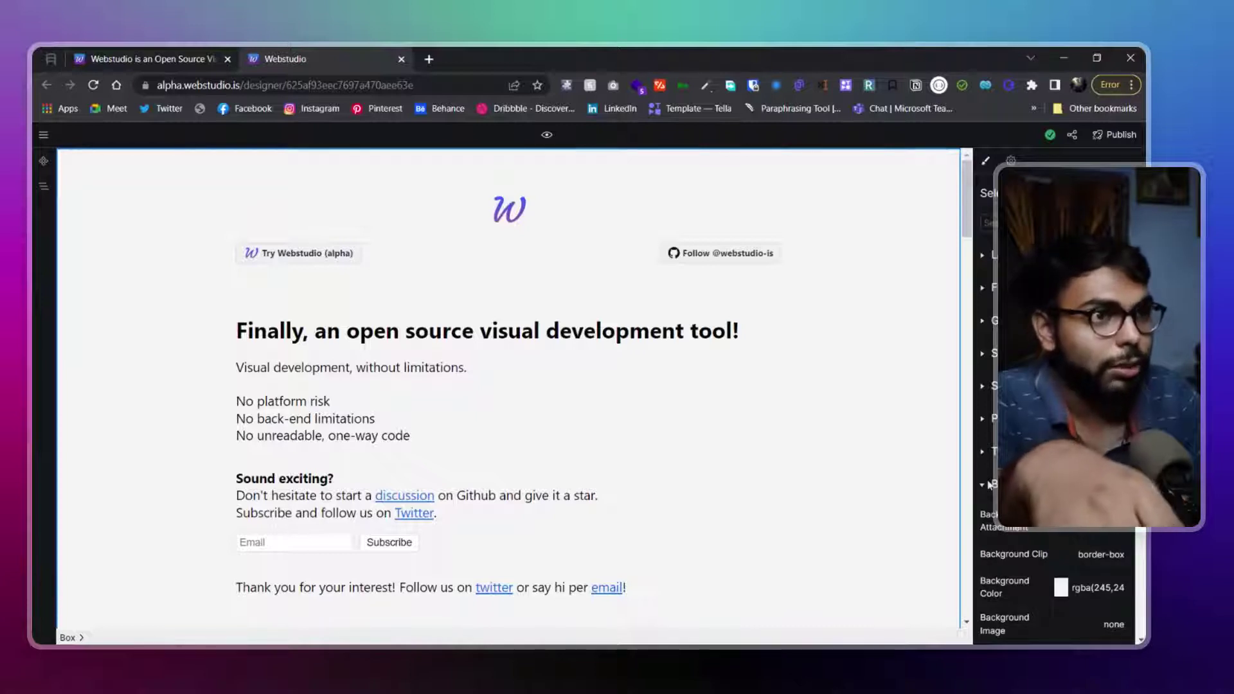
click(990, 485)
click(1011, 160)
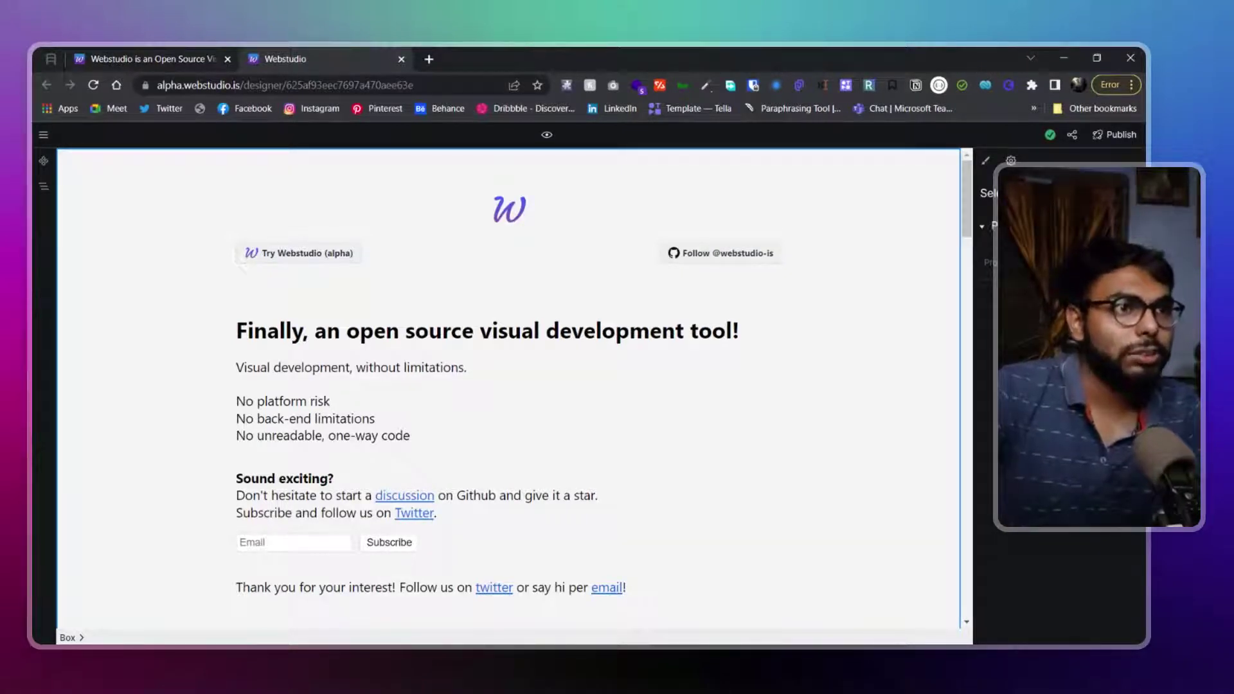
key(Escape)
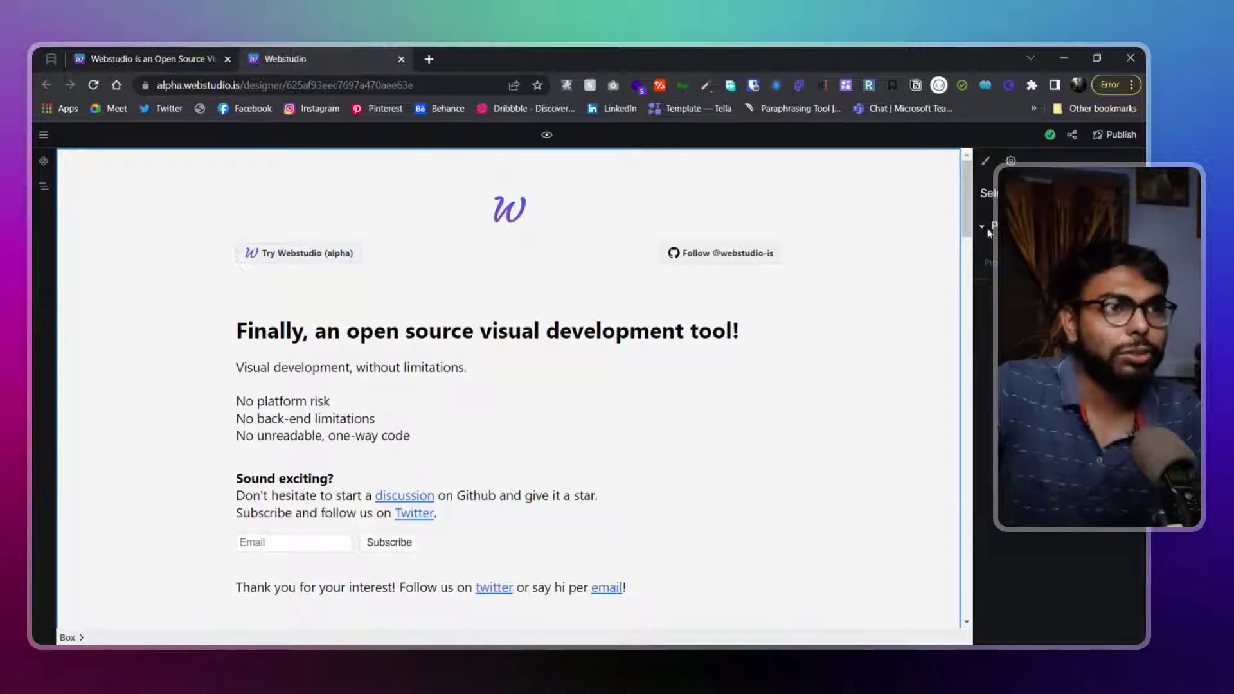
click(39, 169)
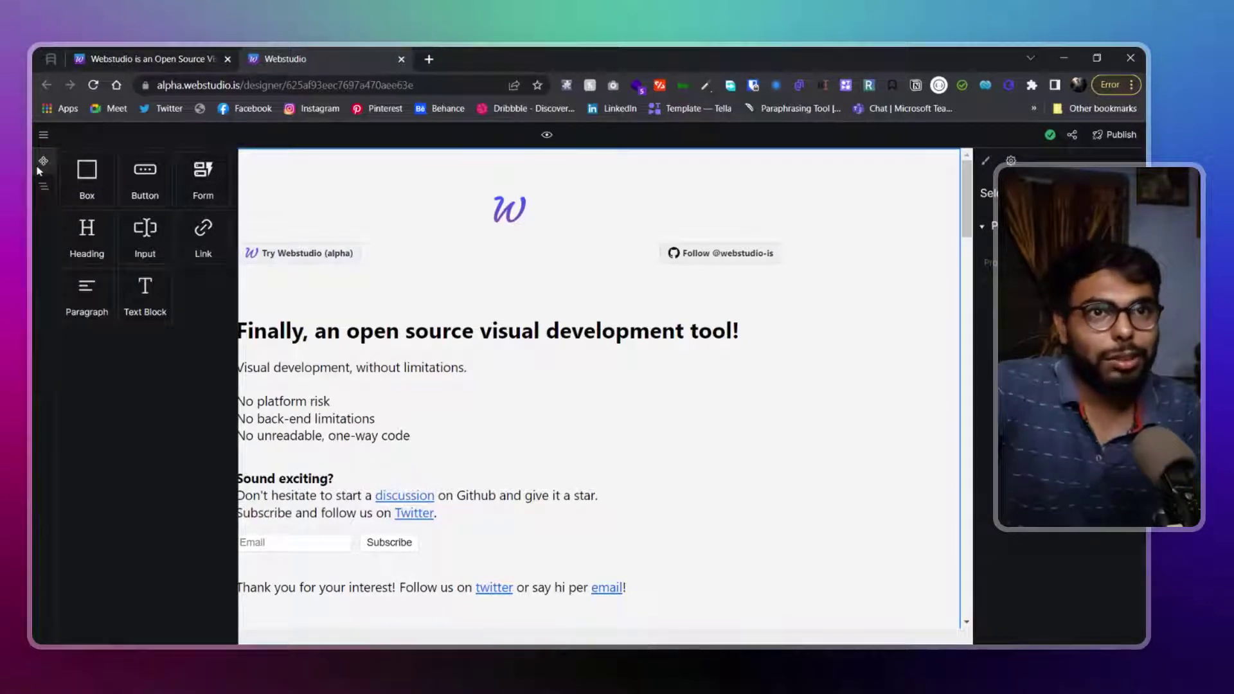
click(41, 187)
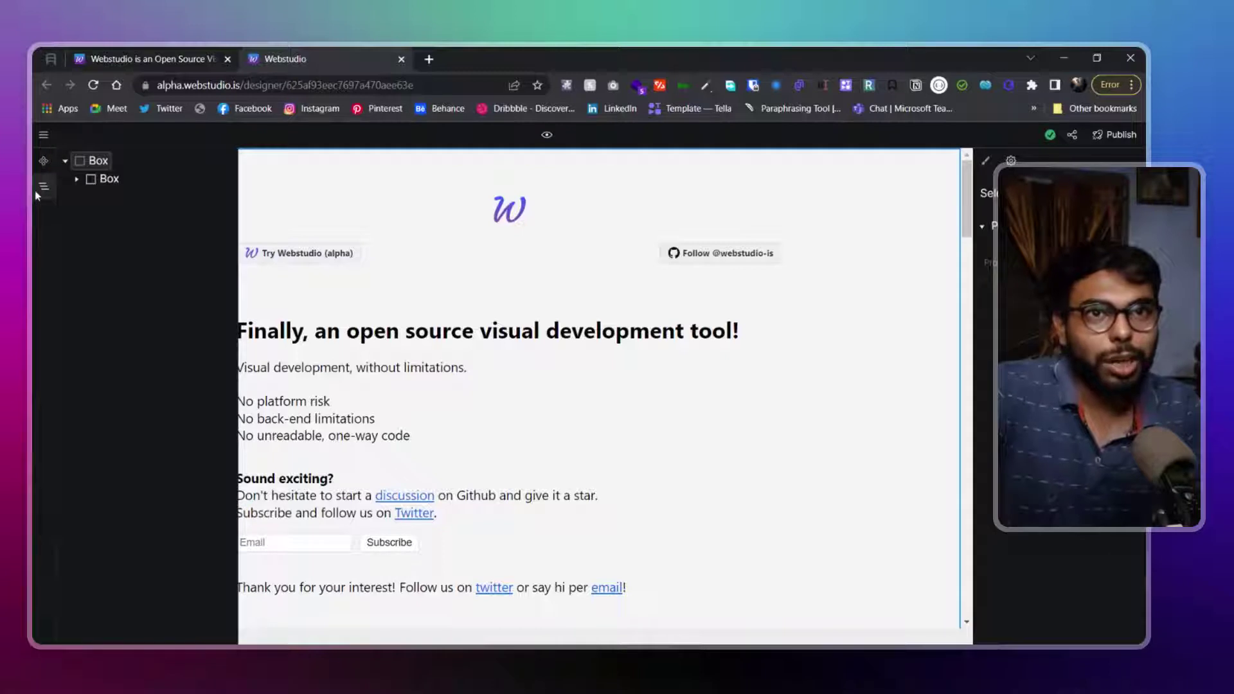
click(77, 180)
click(76, 181)
click(76, 181)
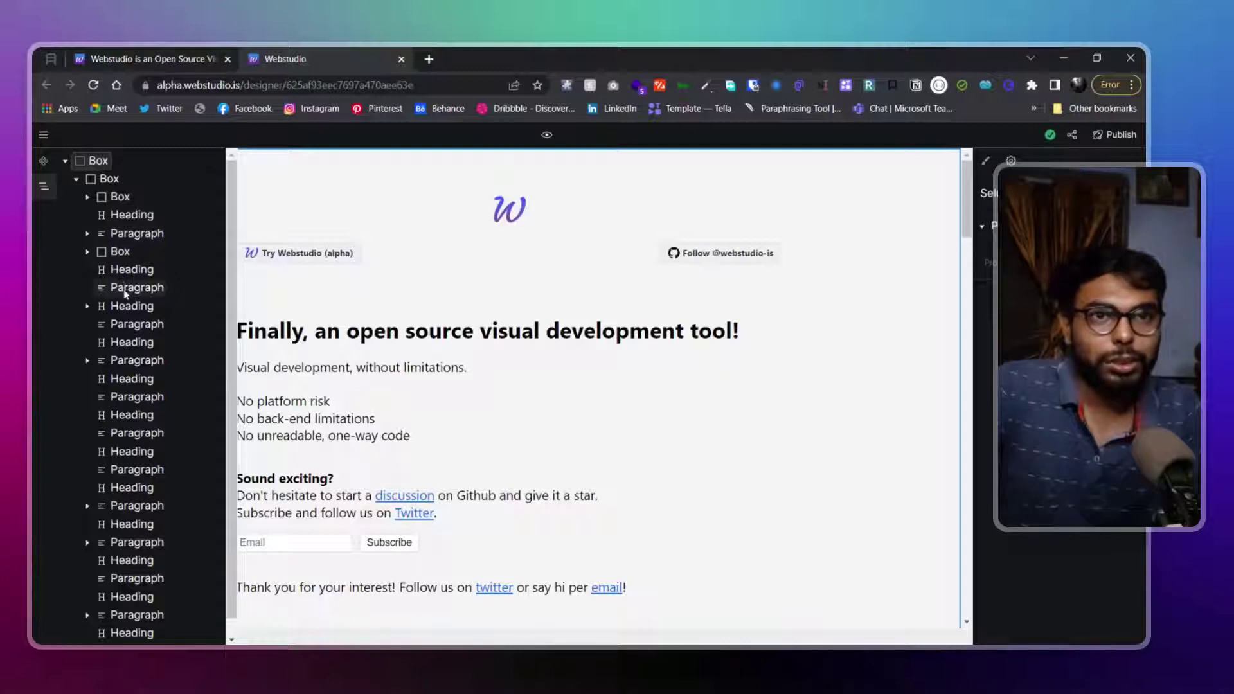
scroll(339, 409, down, 3)
scroll(339, 410, down, 2)
scroll(339, 386, up, 5)
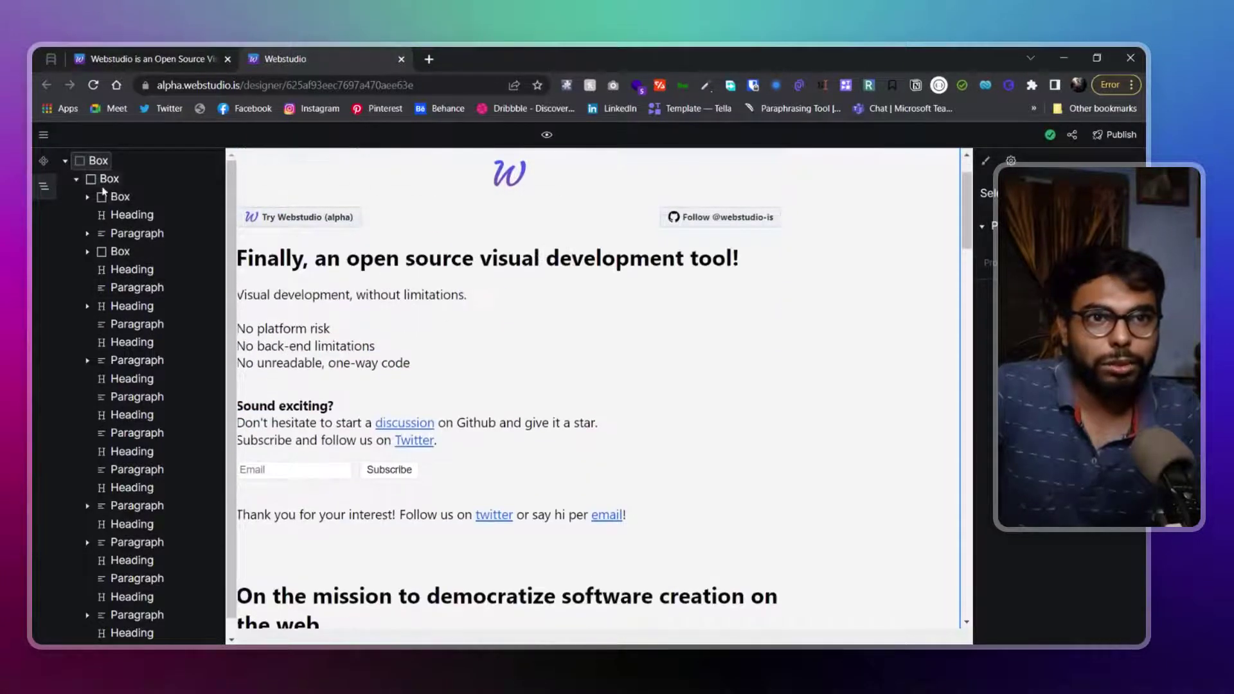
click(37, 160)
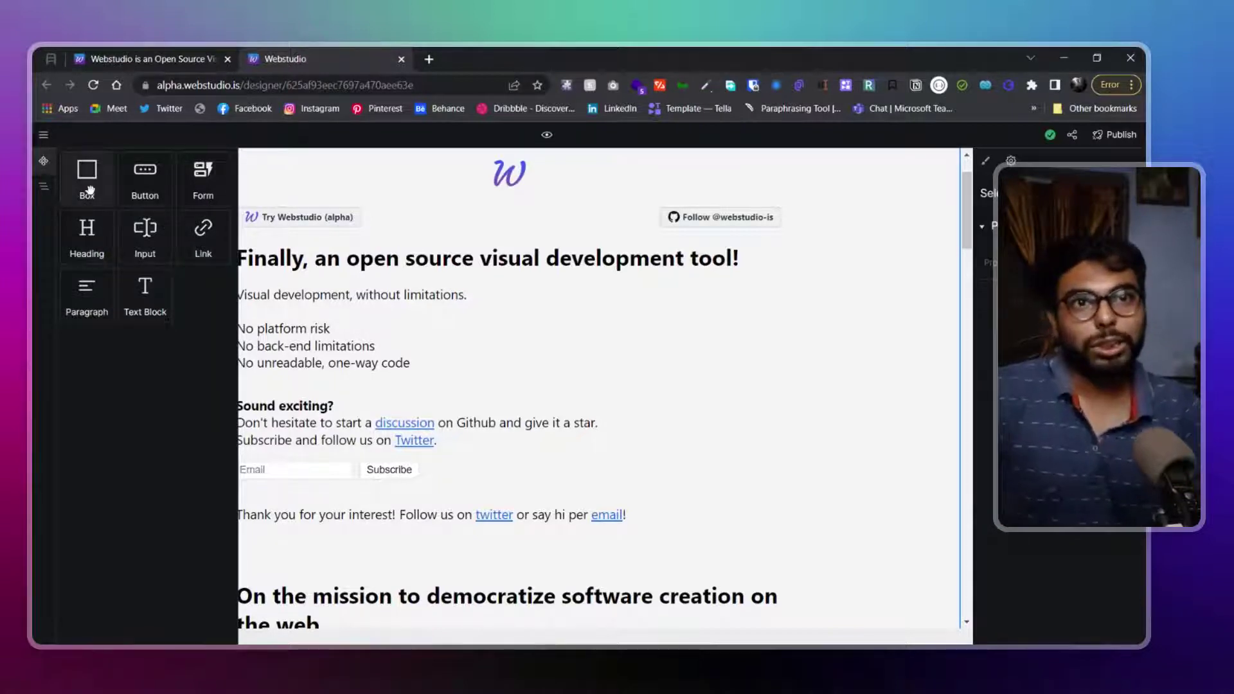
click(670, 214)
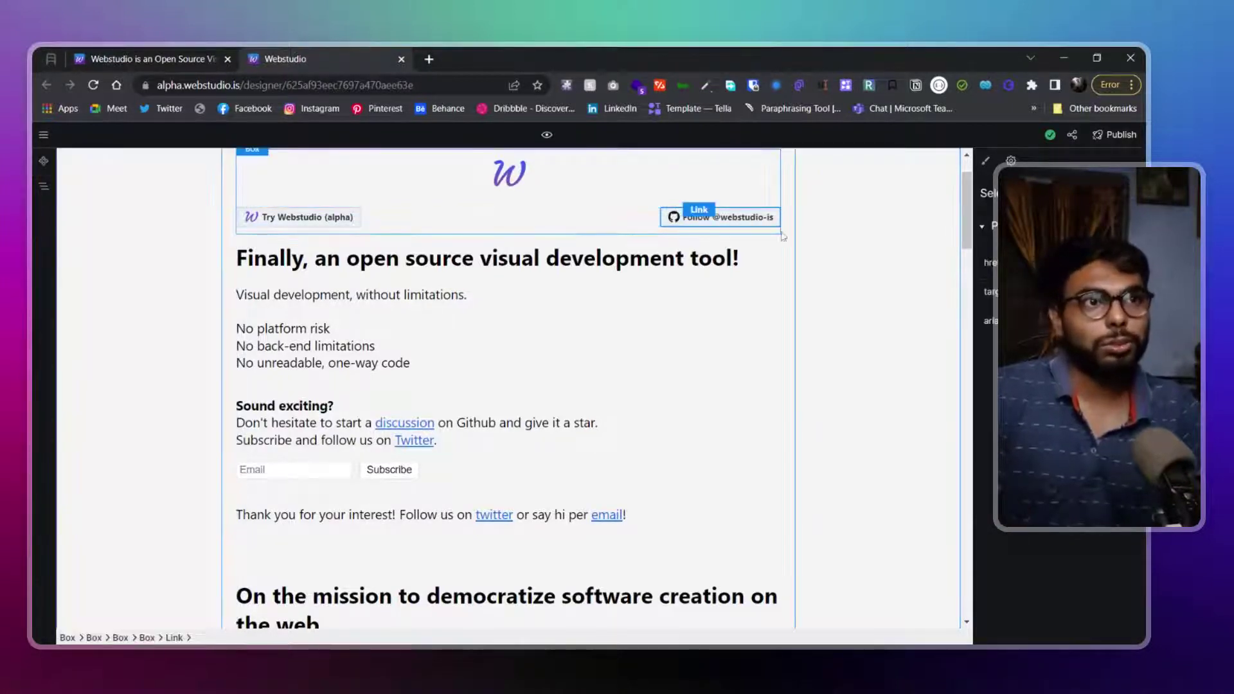
click(45, 134)
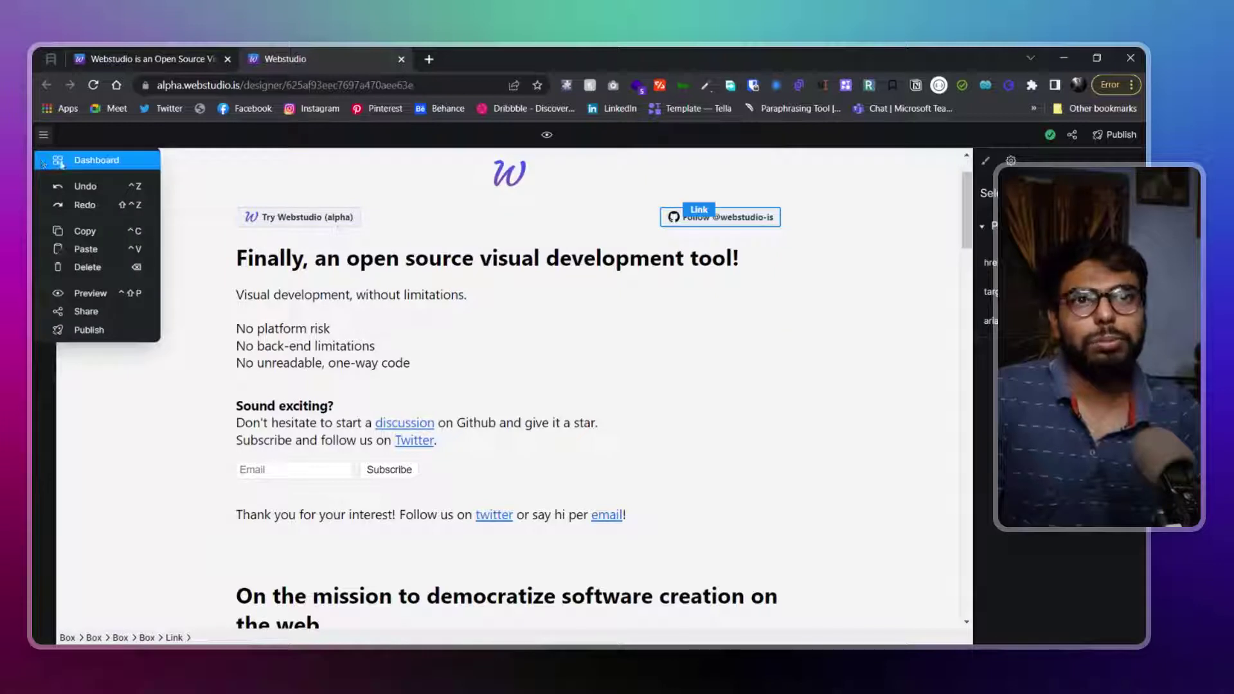
click(36, 139)
click(42, 158)
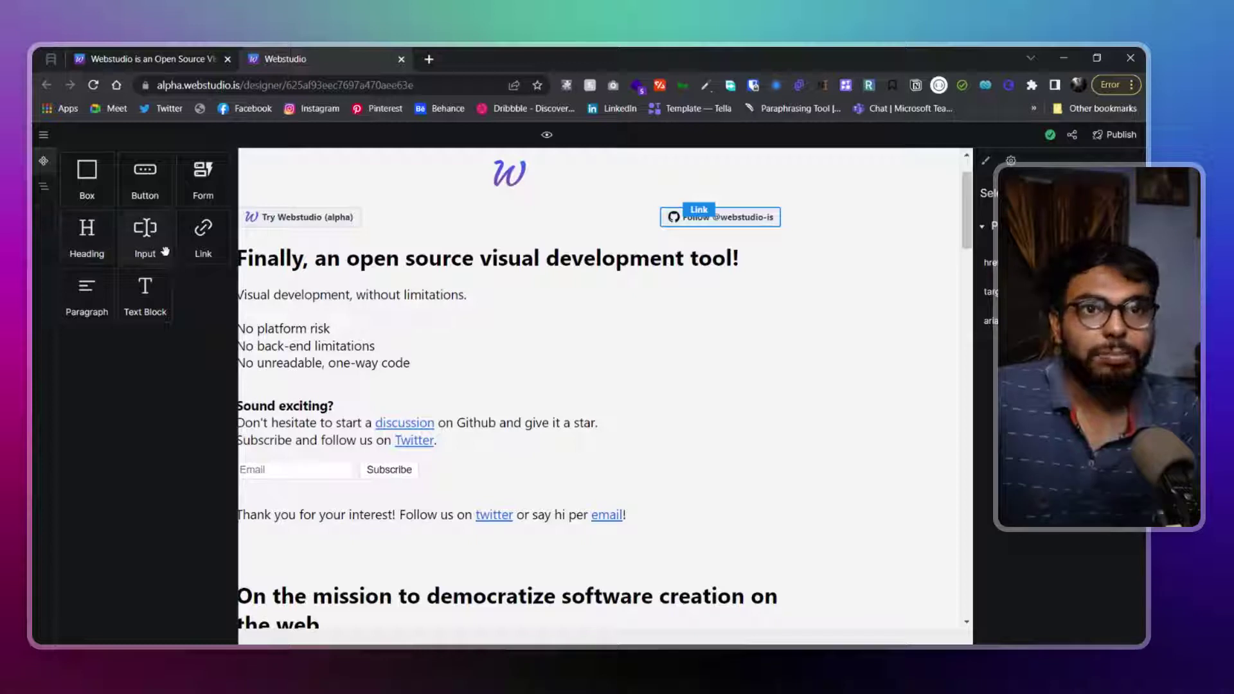
drag(203, 252, 598, 516)
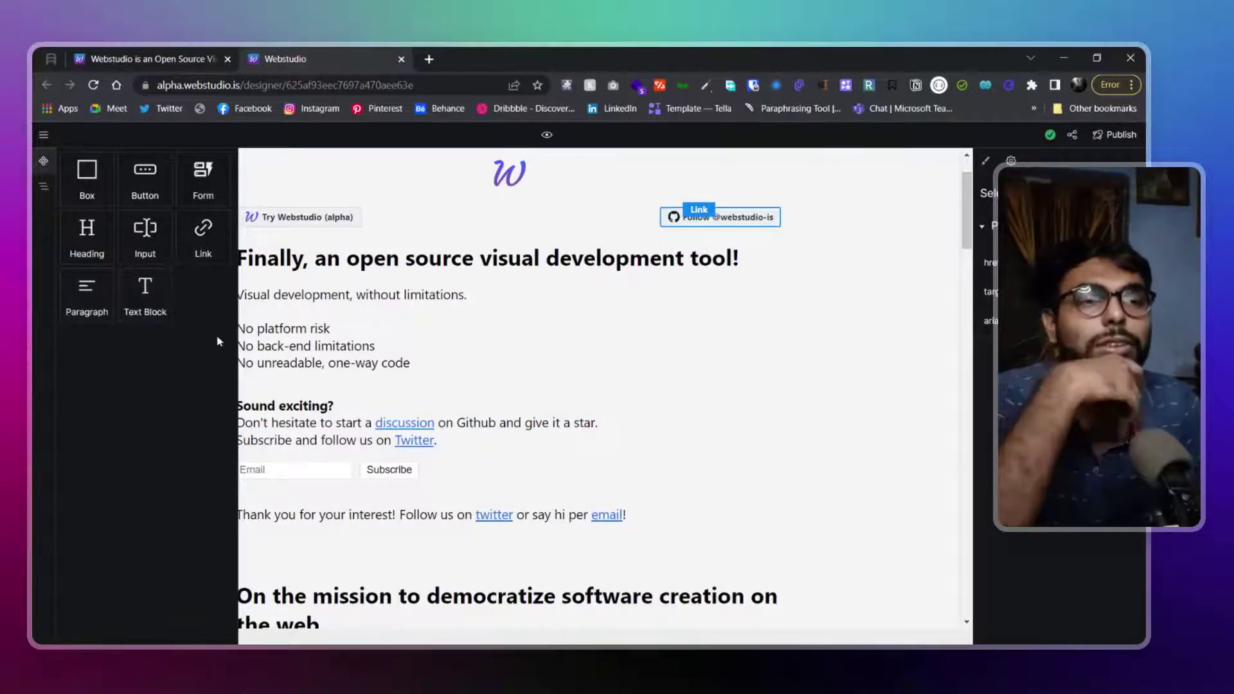
- Check the project's shareable link in the Share popup, then dismiss it
click(43, 135)
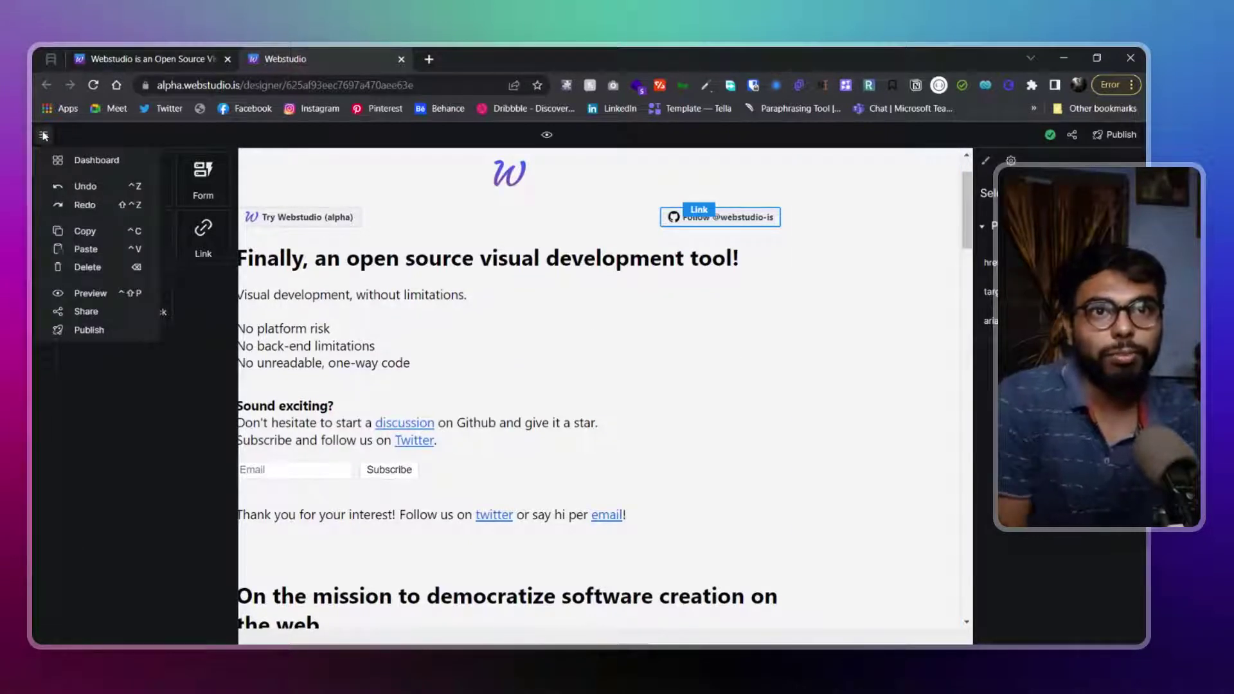
click(43, 135)
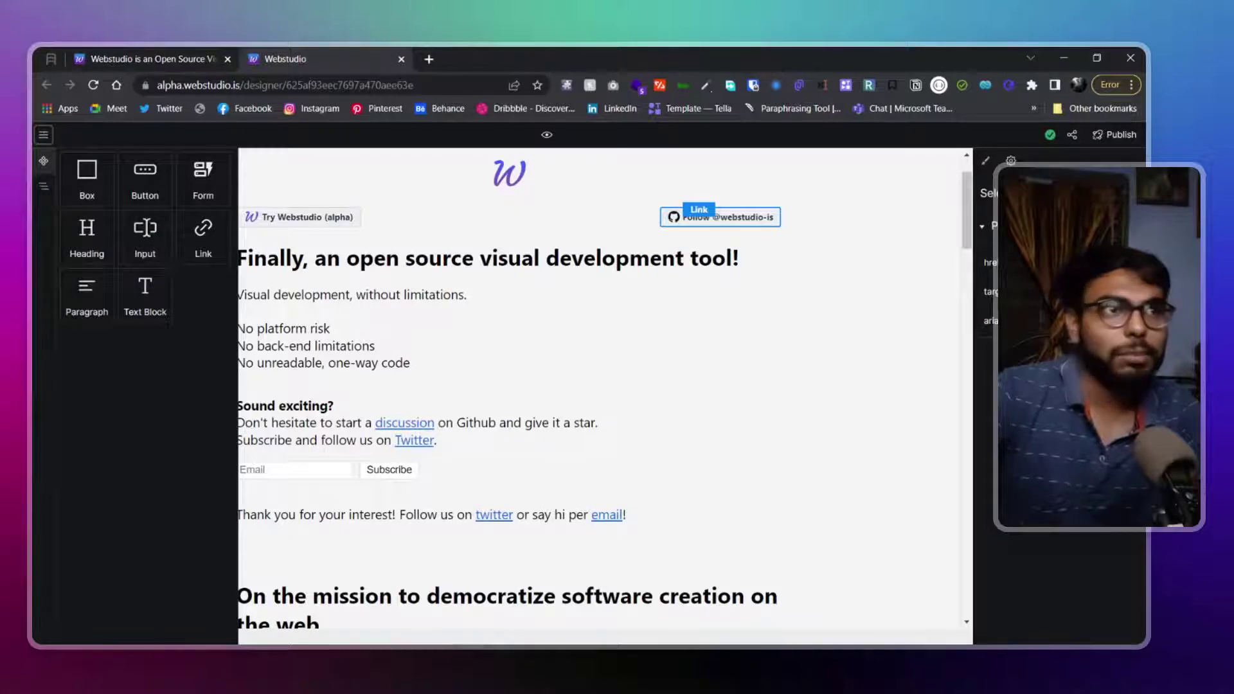
click(1072, 135)
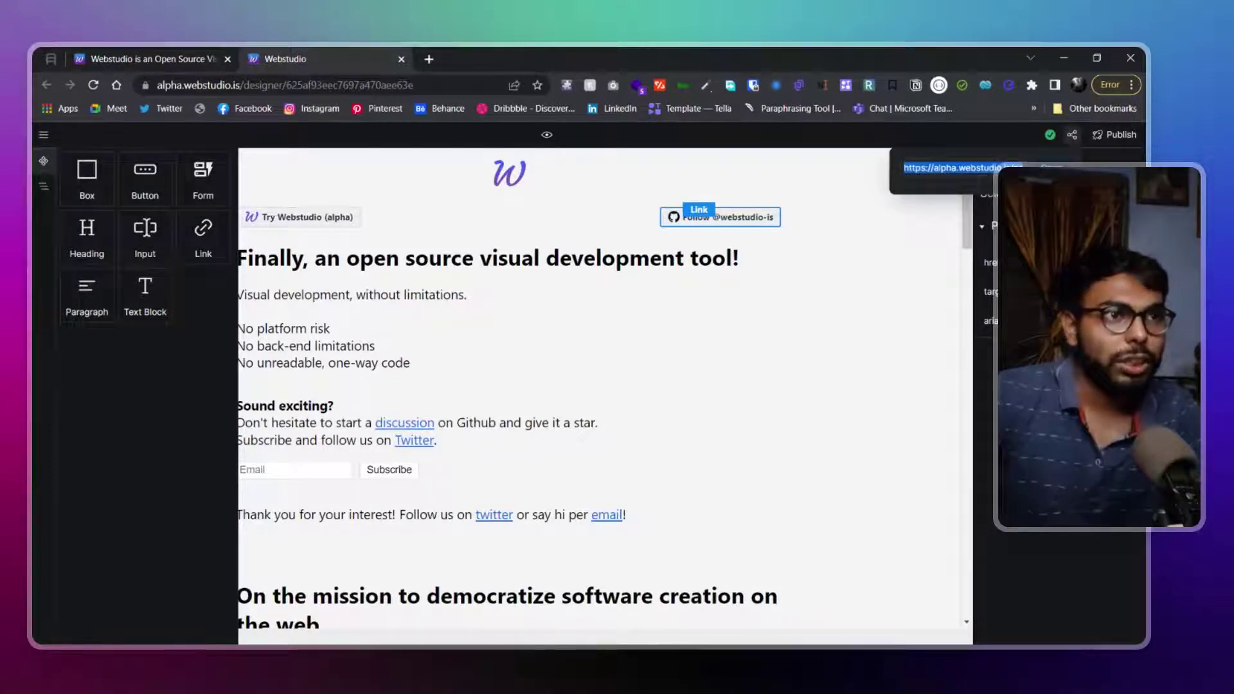
key(Escape)
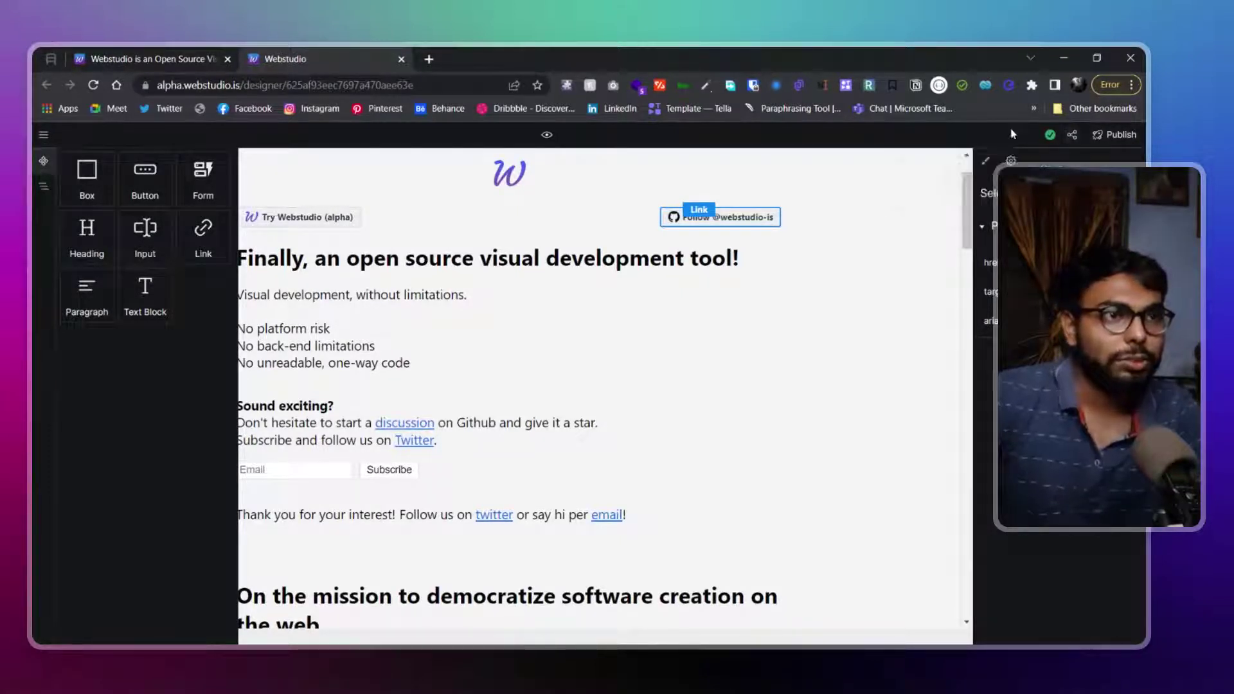
- Preview the landing page without editor panels and scroll through it
click(545, 136)
scroll(551, 543, down, 15)
scroll(554, 542, down, 15)
scroll(569, 526, up, 20)
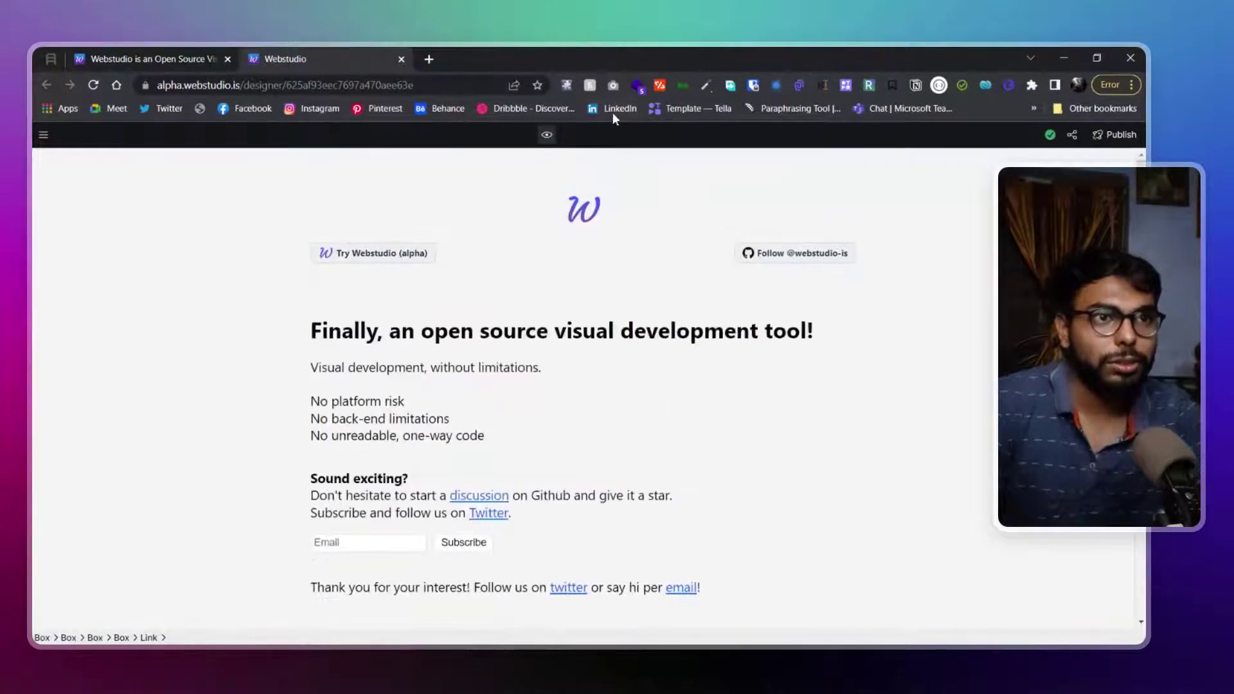
- Exit preview mode to bring back the component sidebar and style panel
click(546, 134)
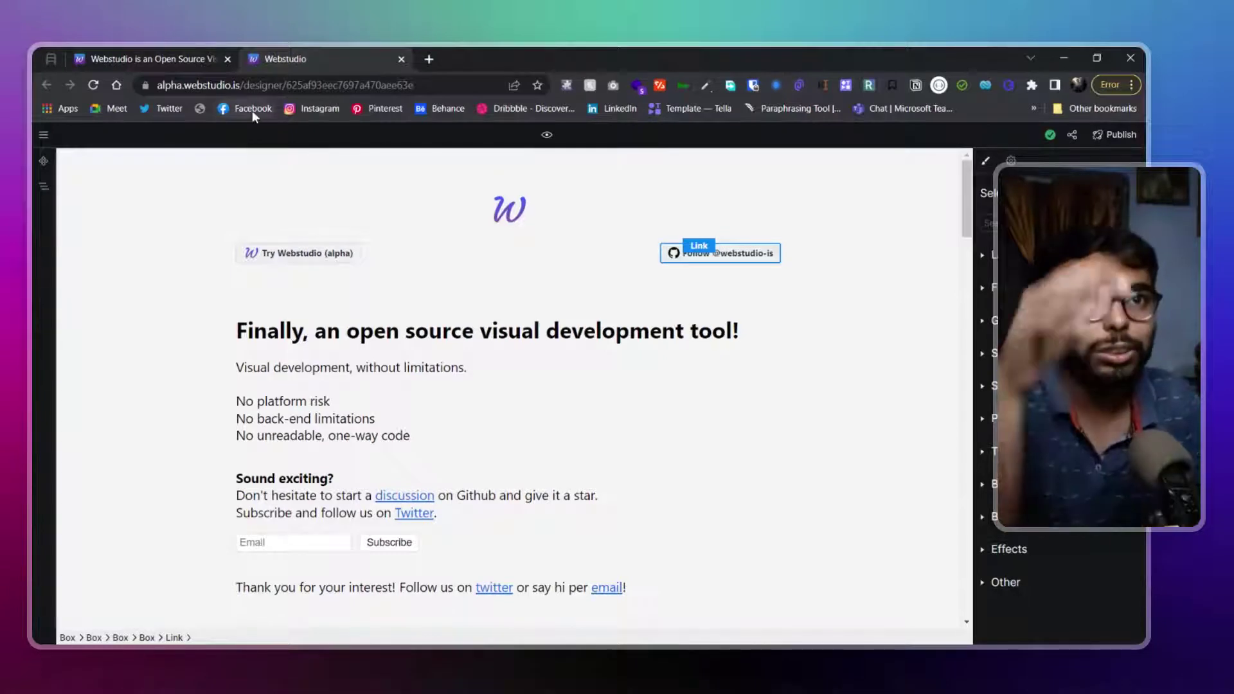
- Scroll through the live webstudio.is page in its tab, then return to the designer tab
click(146, 59)
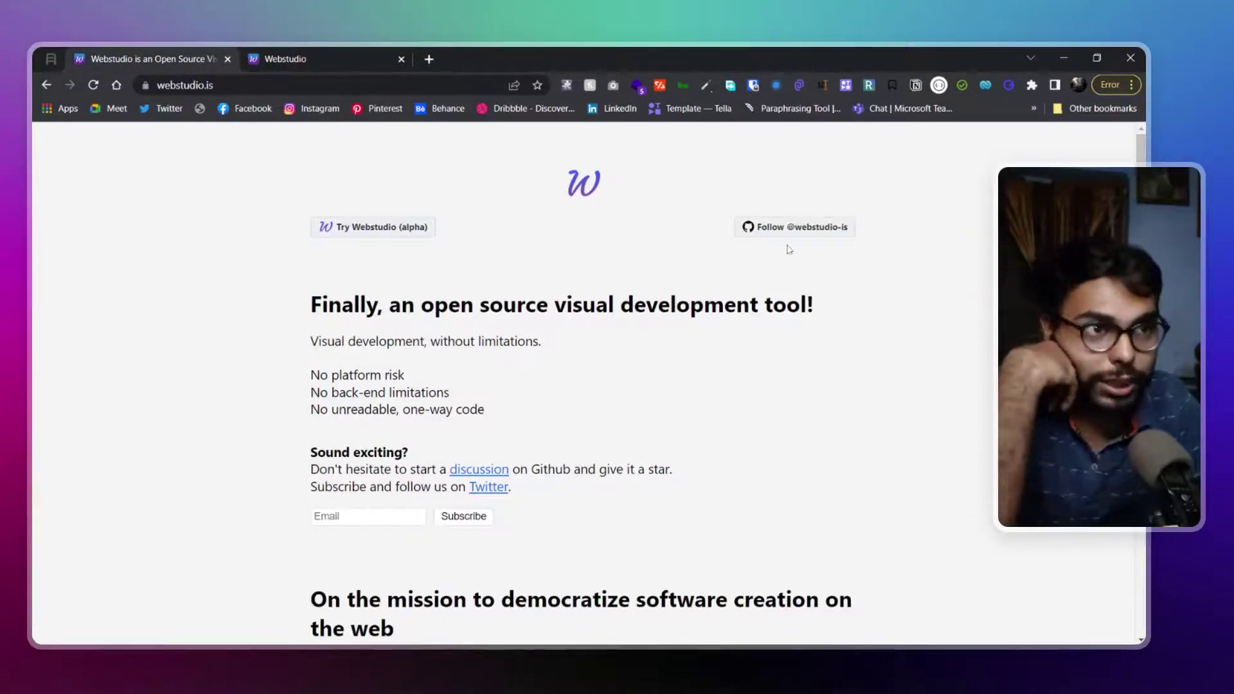
scroll(790, 249, down, 10)
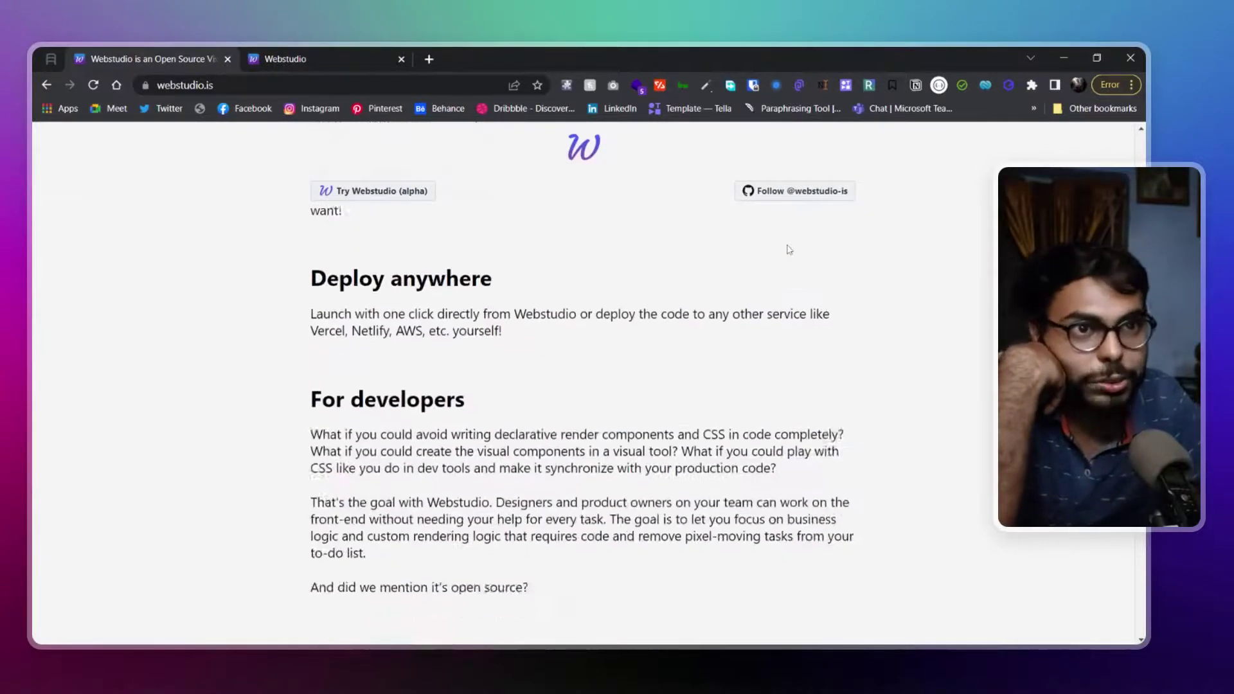
scroll(790, 250, down, 15)
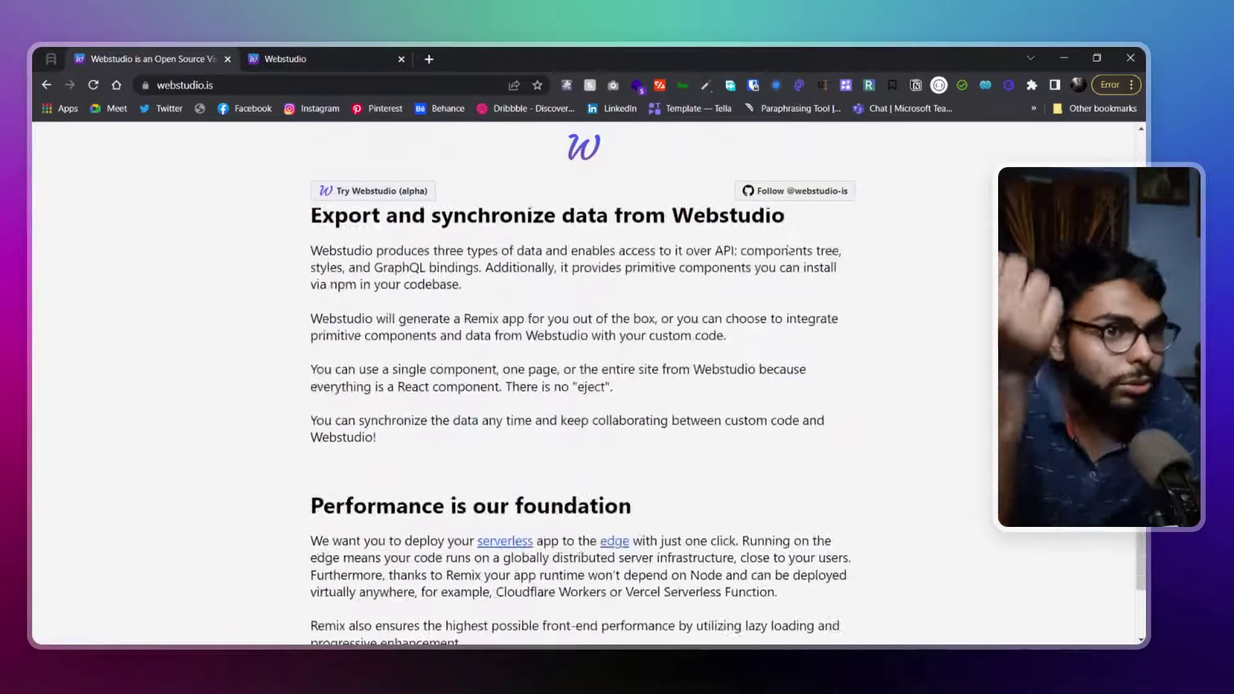
scroll(789, 249, down, 3)
scroll(789, 249, up, 5)
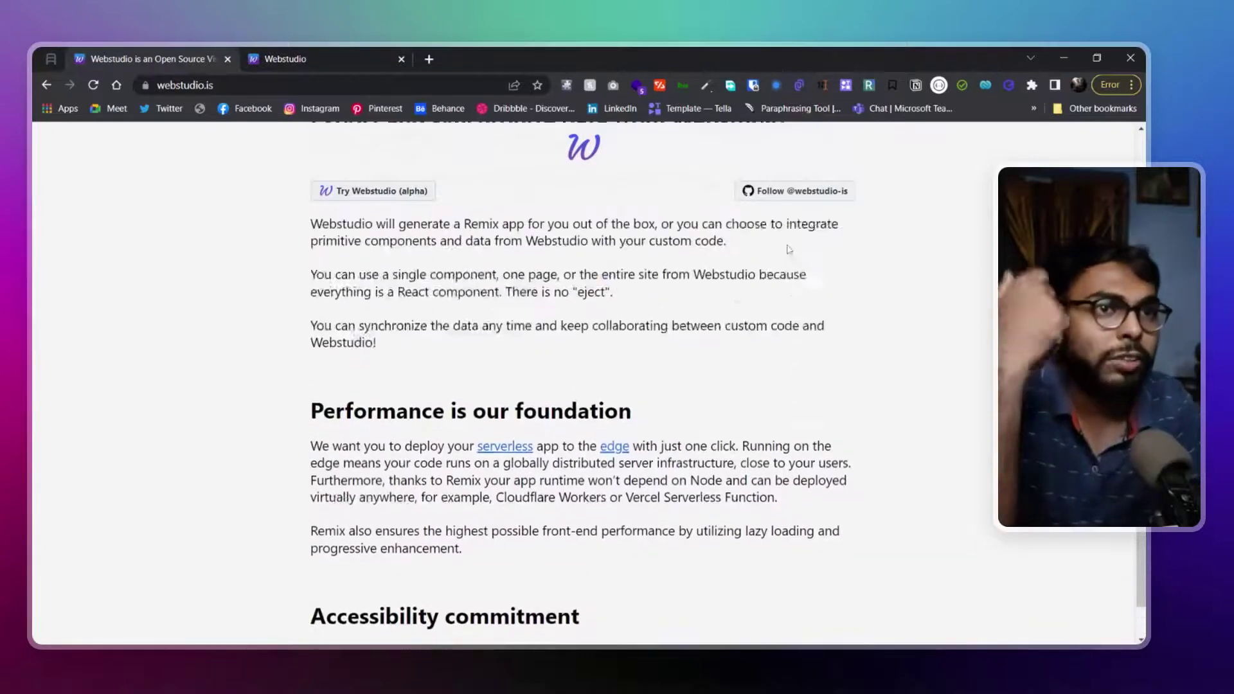
scroll(790, 250, up, 10)
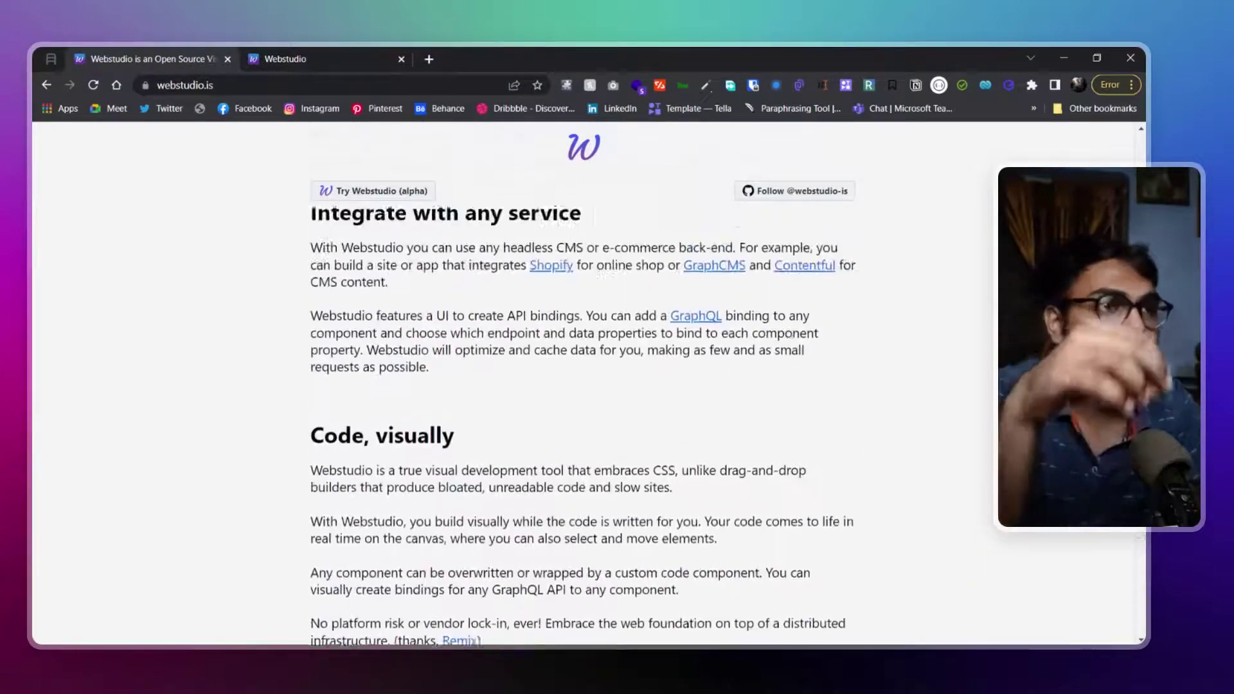
scroll(790, 249, up, 10)
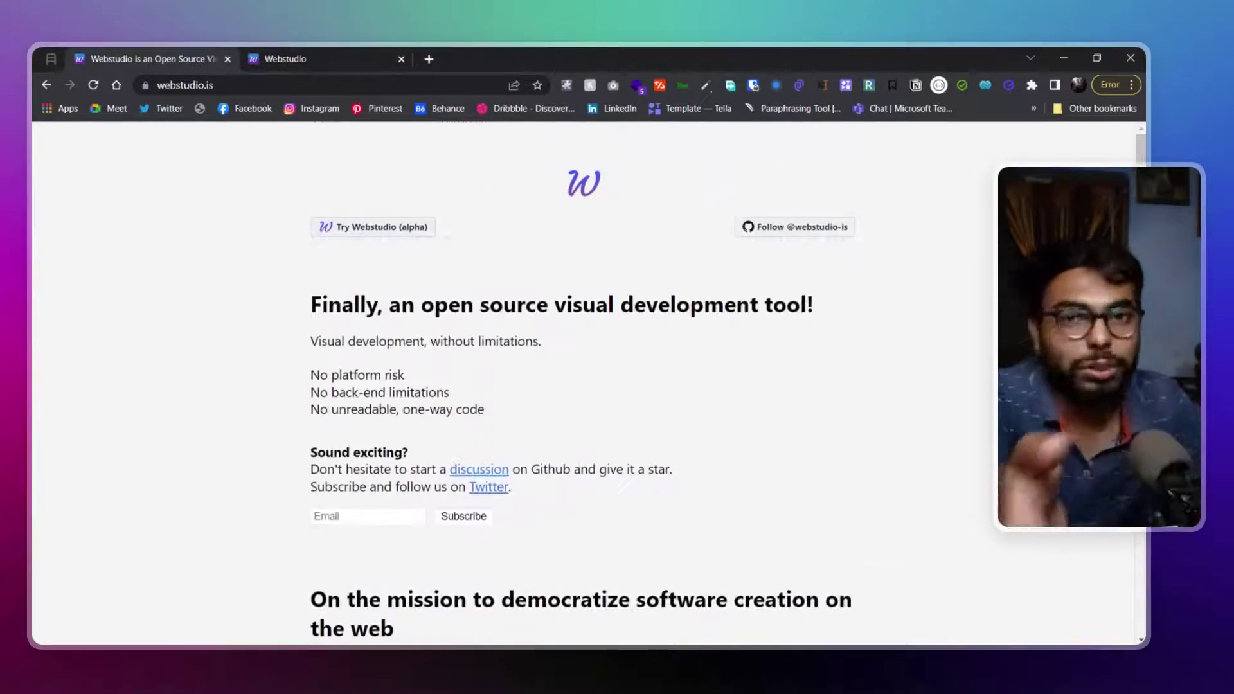
click(325, 65)
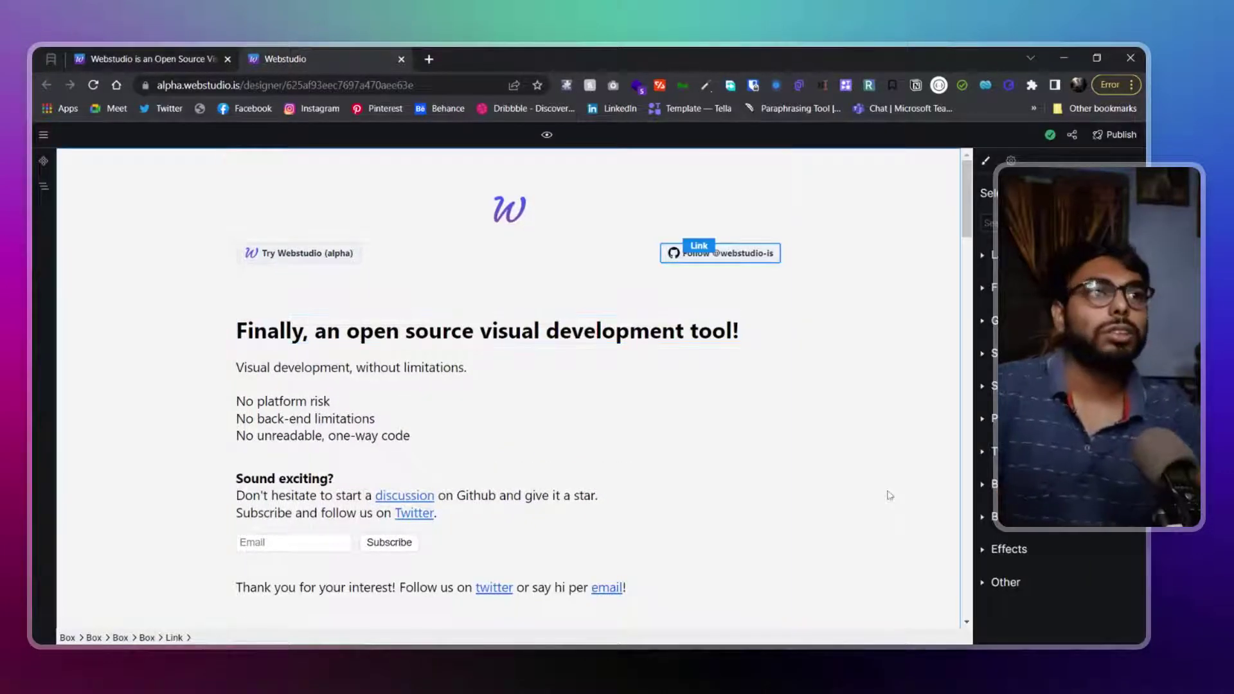
click(102, 59)
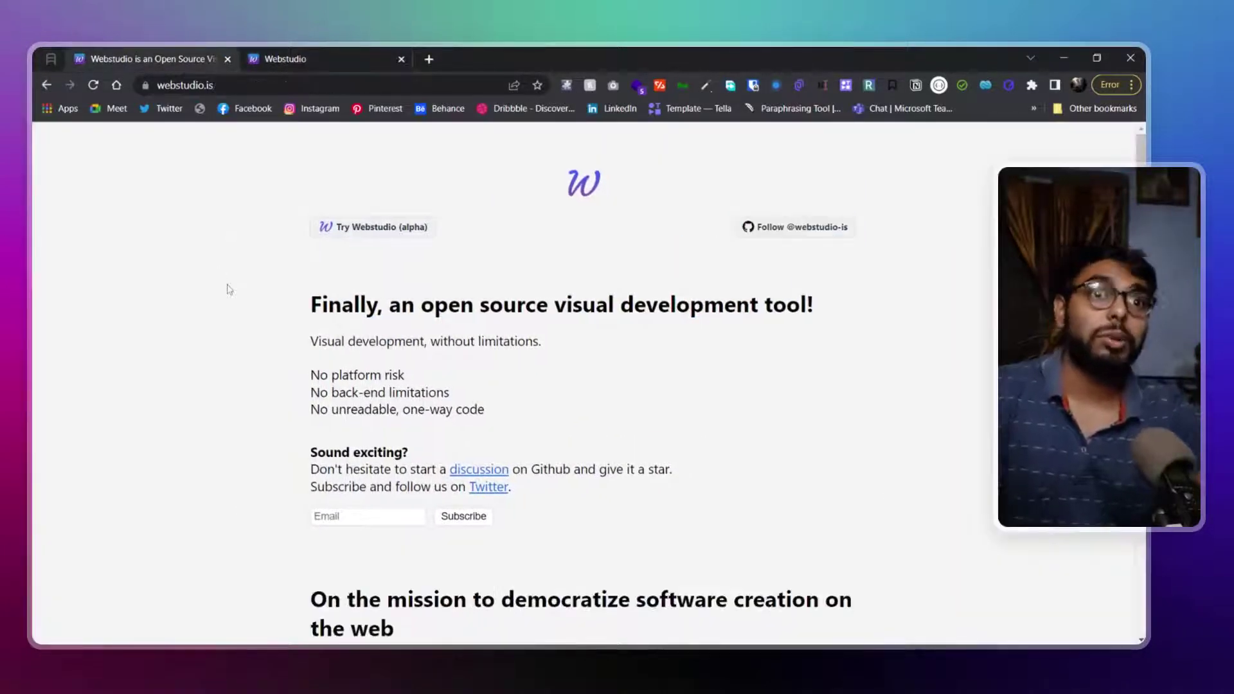